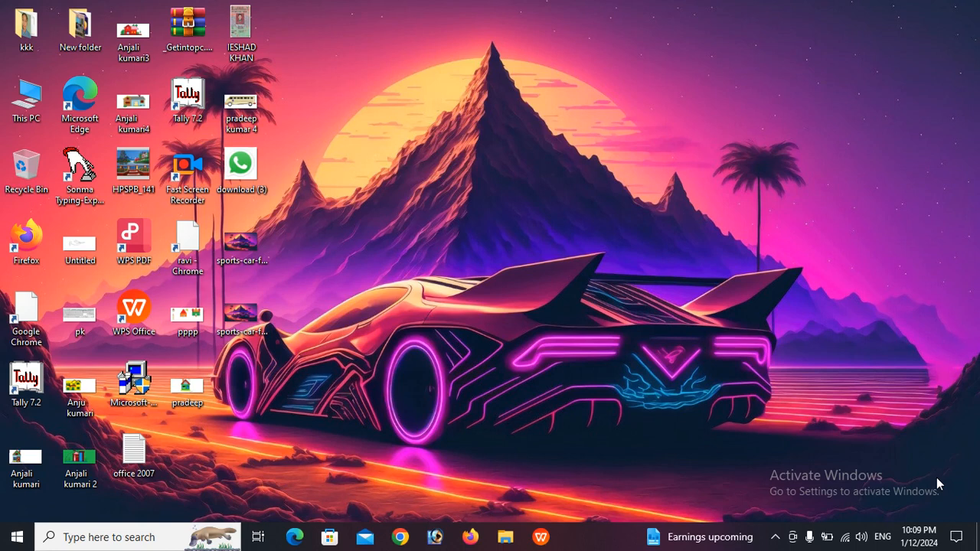
Refresh the desktop and open the Start menu
right_click(534, 103)
click(592, 143)
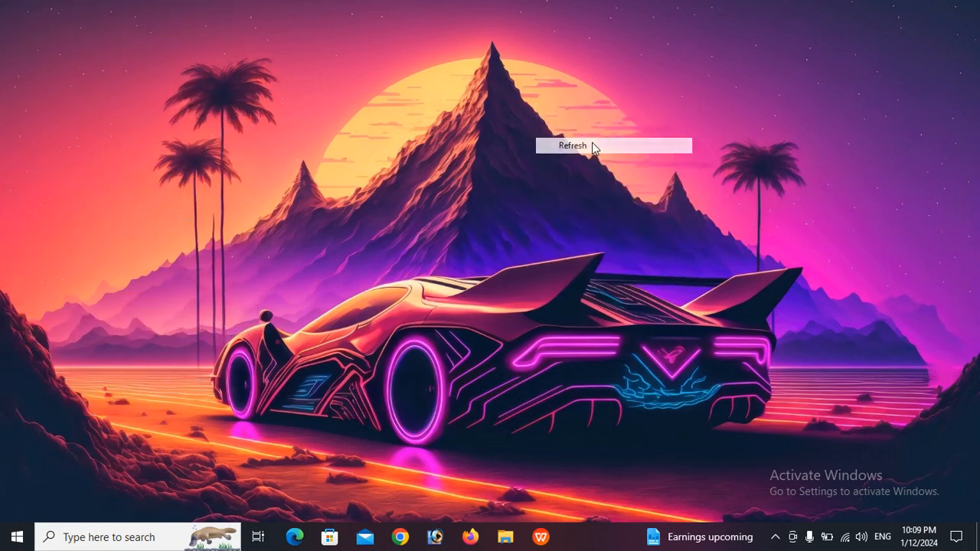
click(20, 546)
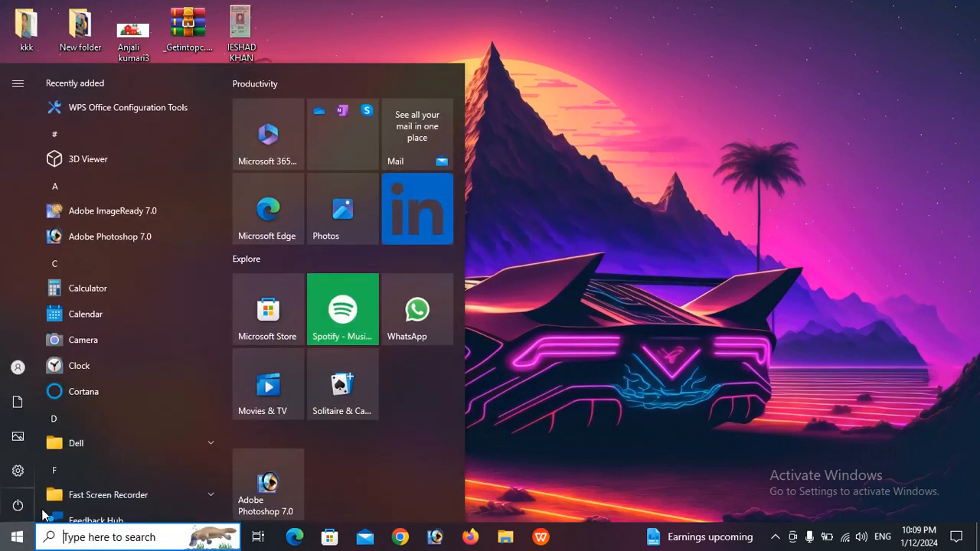
Scroll through the installed app list, then bring up the taskbar search panel
scroll(143, 419, down, 4)
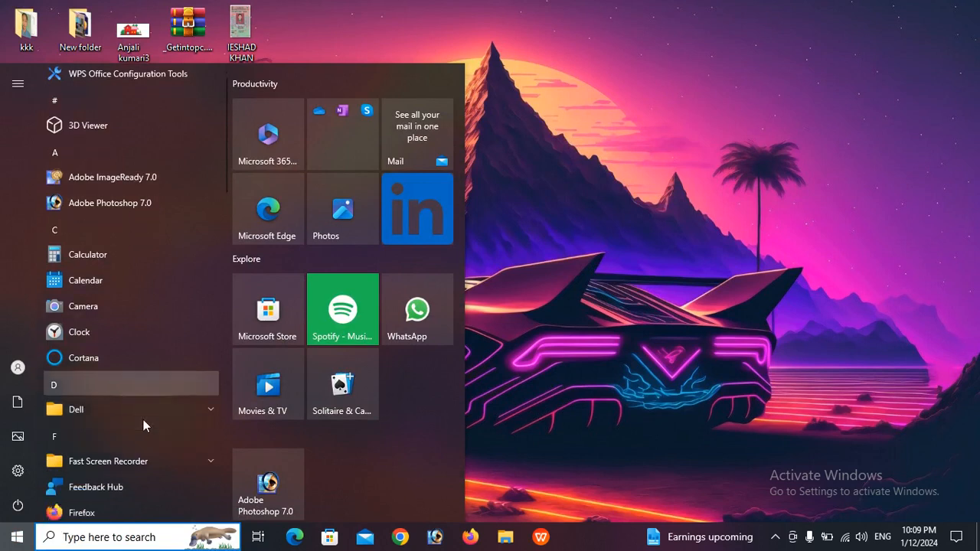
scroll(134, 434, down, 3)
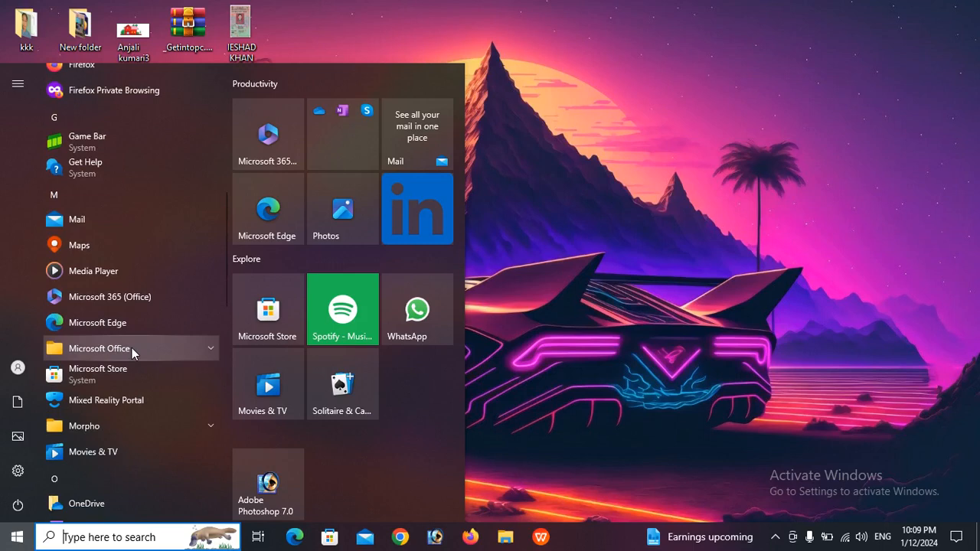
scroll(132, 348, down, 6)
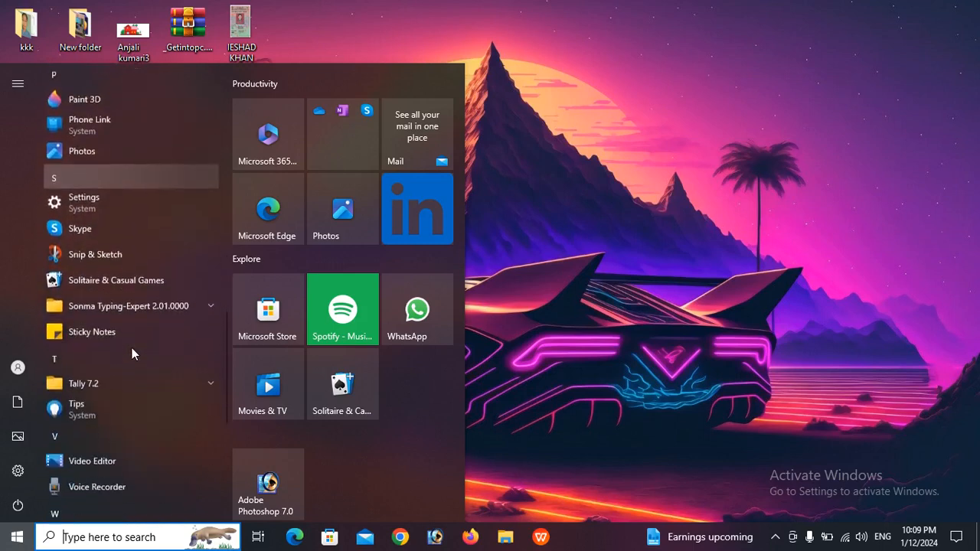
scroll(132, 351, down, 5)
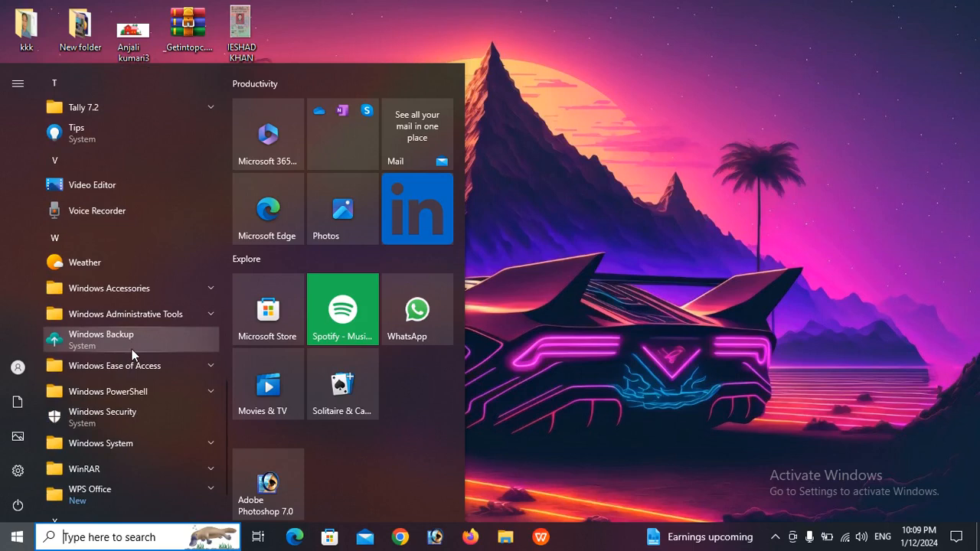
scroll(132, 349, down, 2)
click(98, 544)
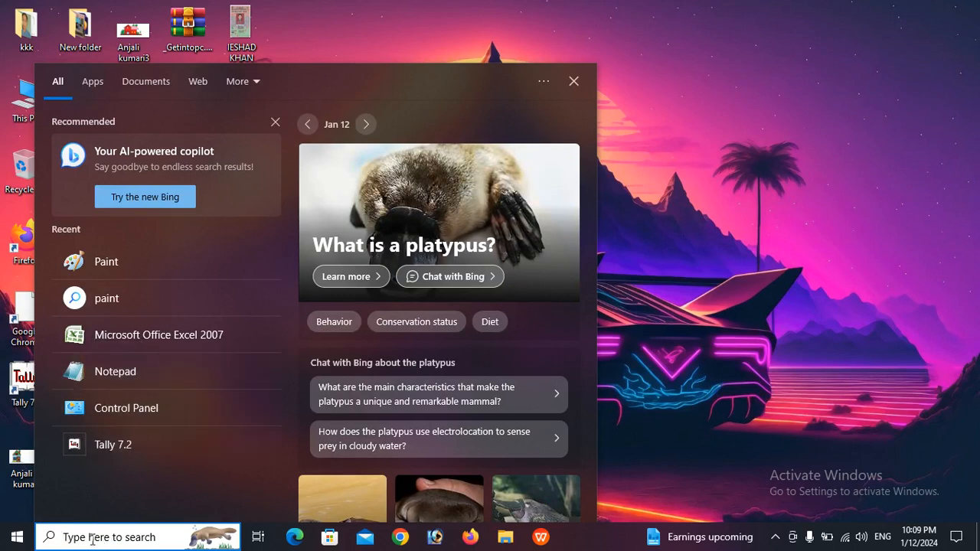
Search for 'notepad' and launch the Notepad best match
text(not)
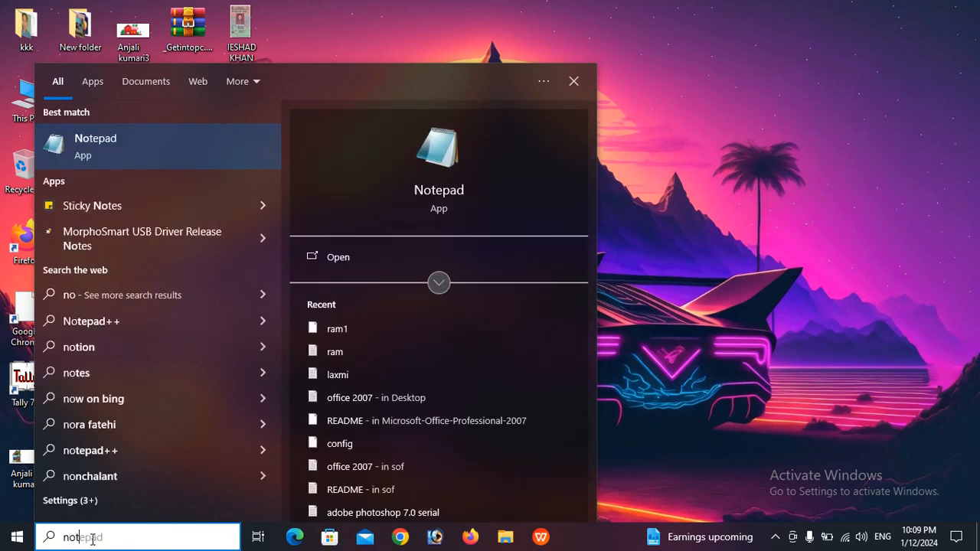
text(e)
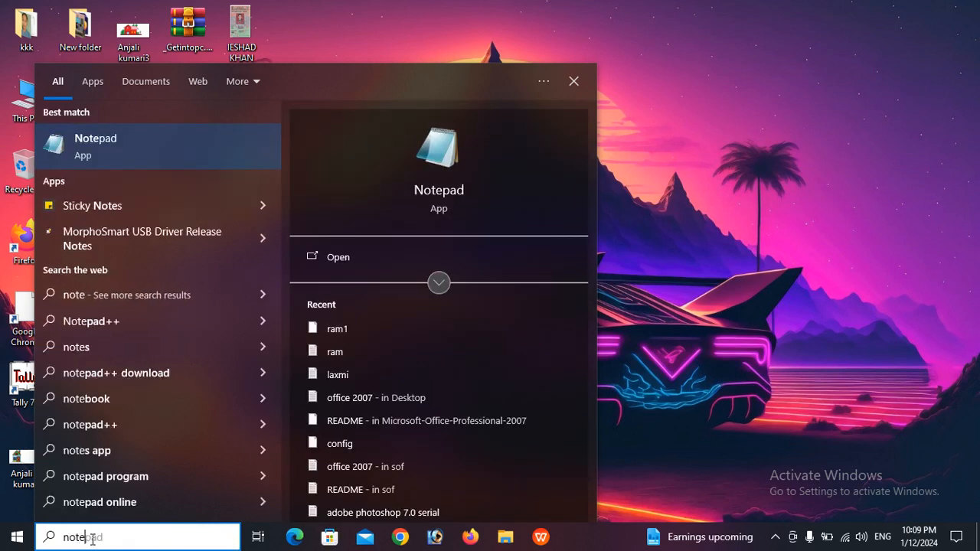
text(pad)
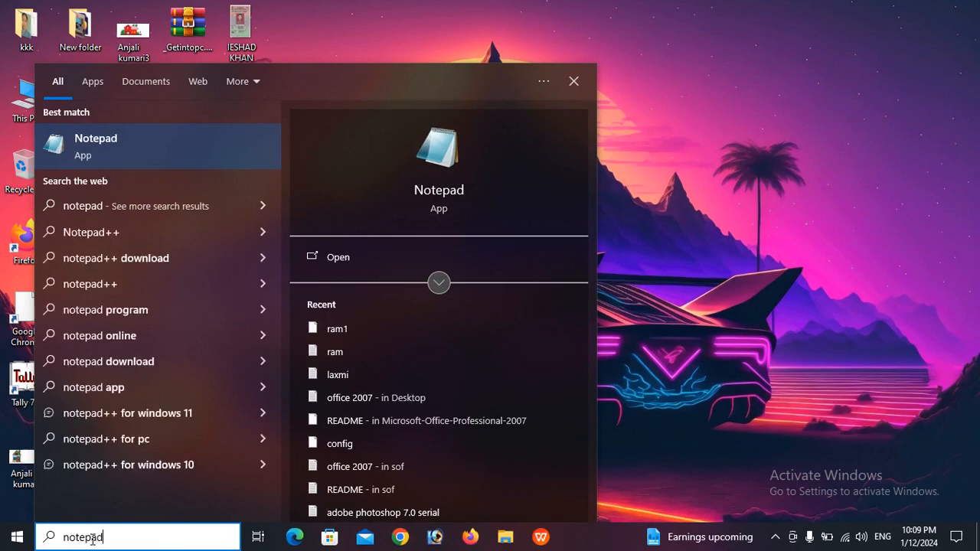
key(Return)
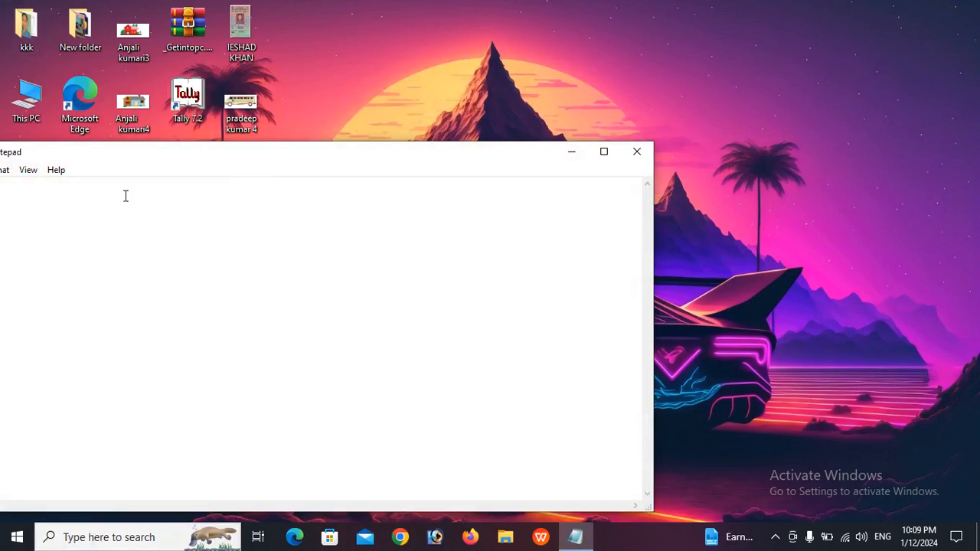
Reposition the empty Notepad window, minimize and restore it, then maximize it to full screen
drag(295, 163, 389, 112)
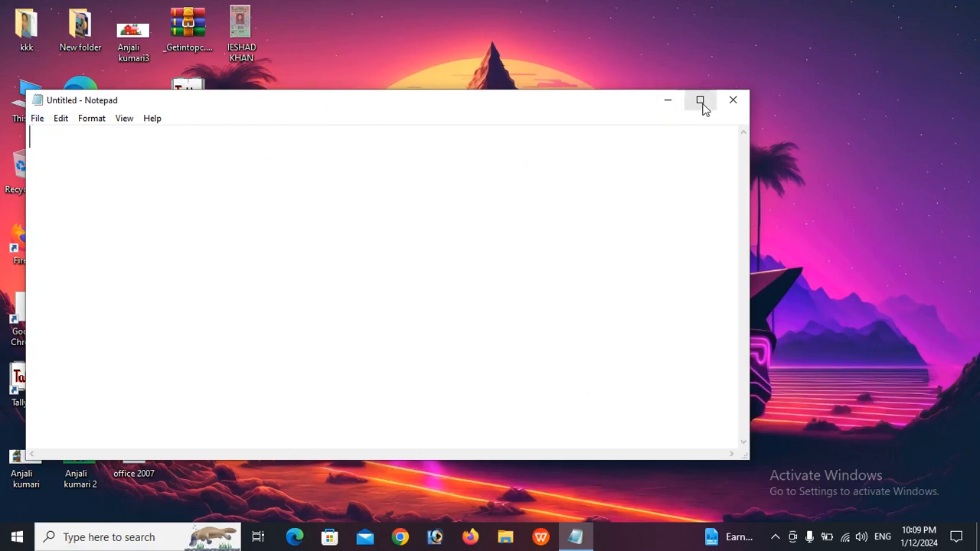
drag(383, 103, 469, 113)
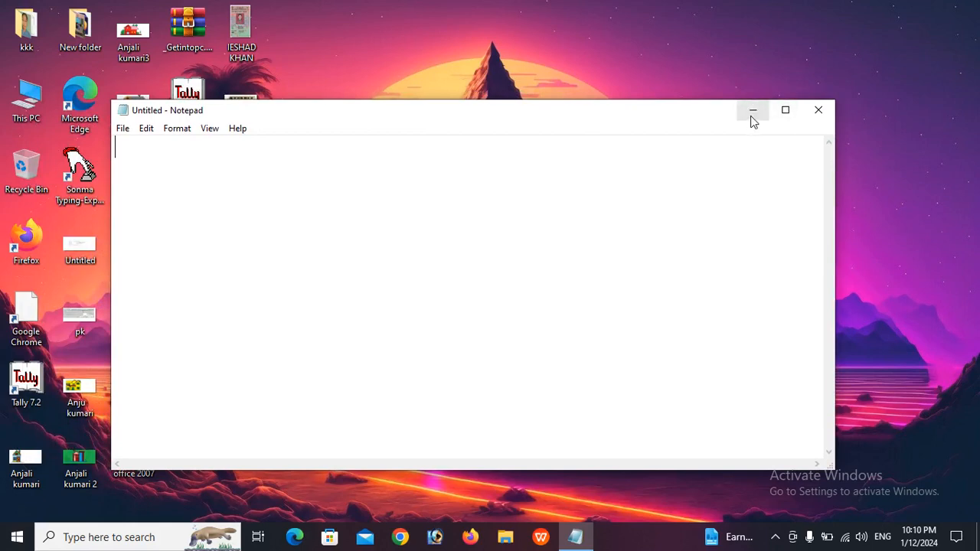
click(752, 112)
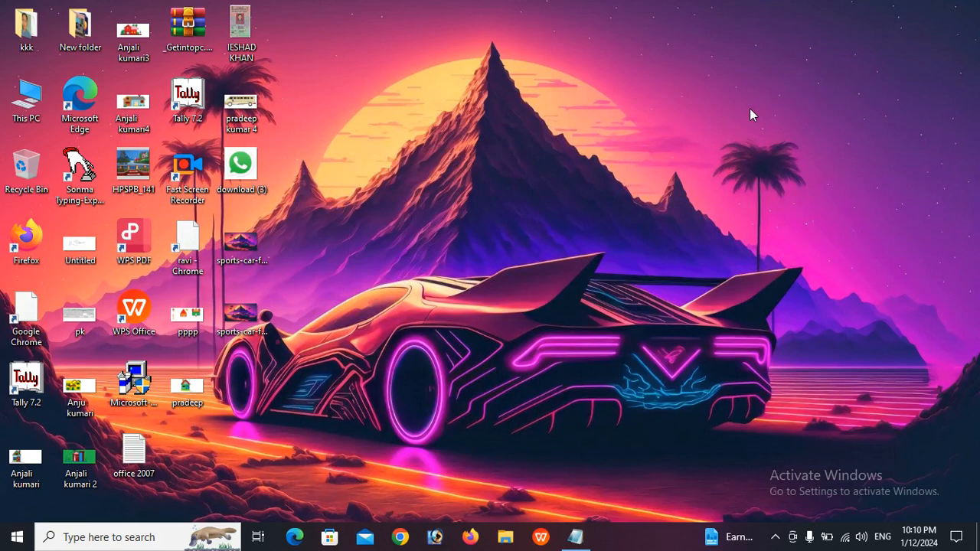
click(578, 543)
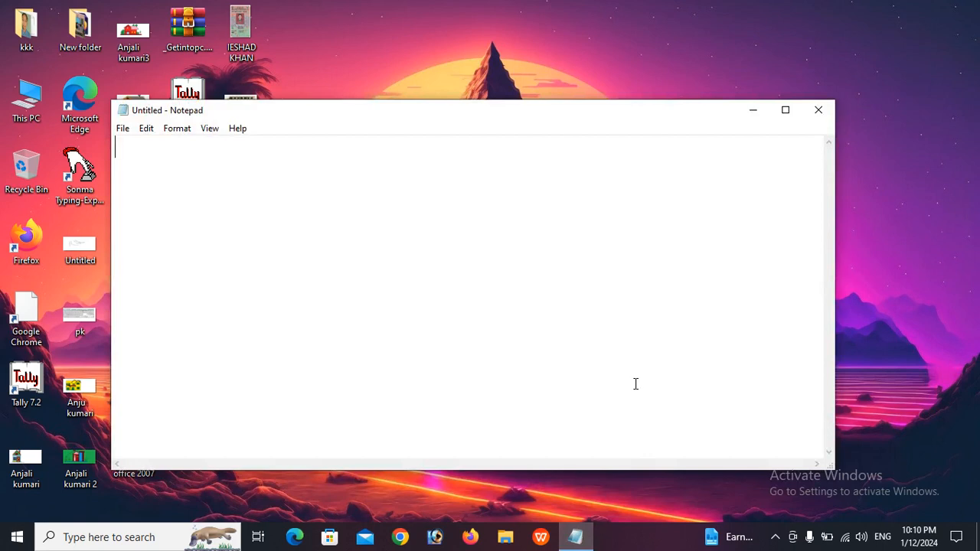
click(786, 111)
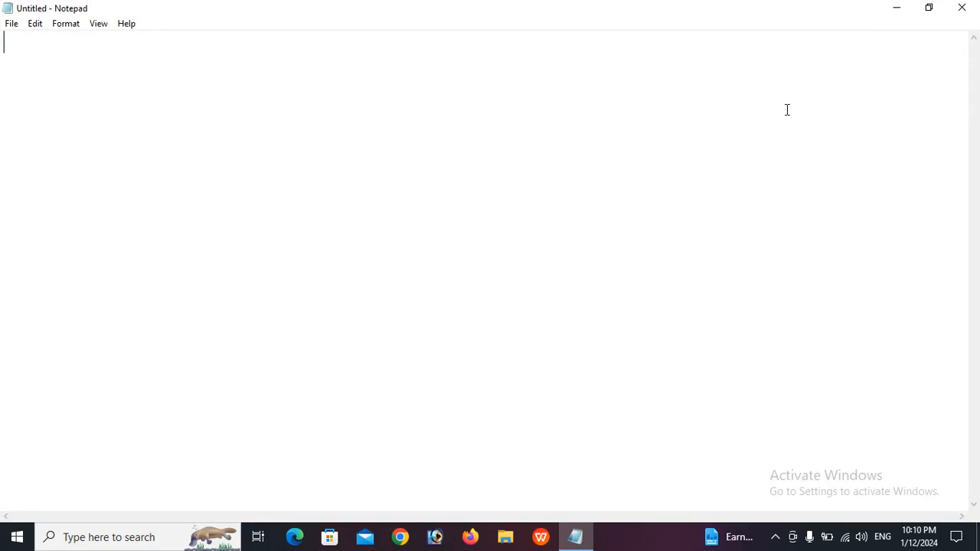
click(963, 9)
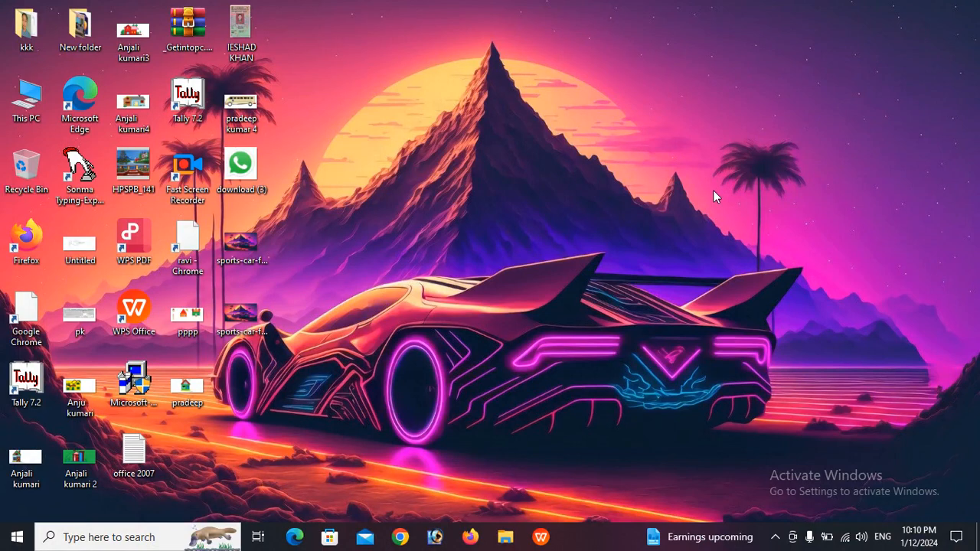
click(114, 537)
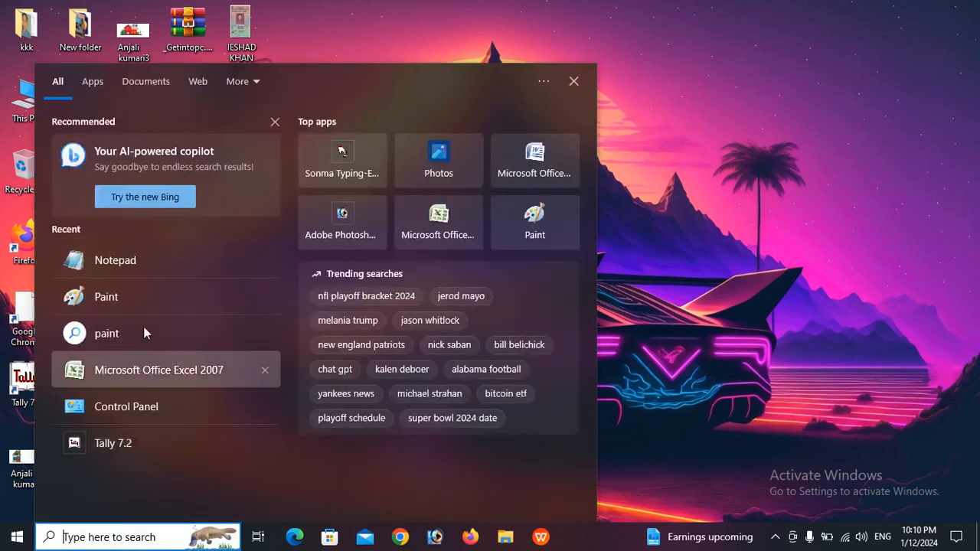
click(129, 263)
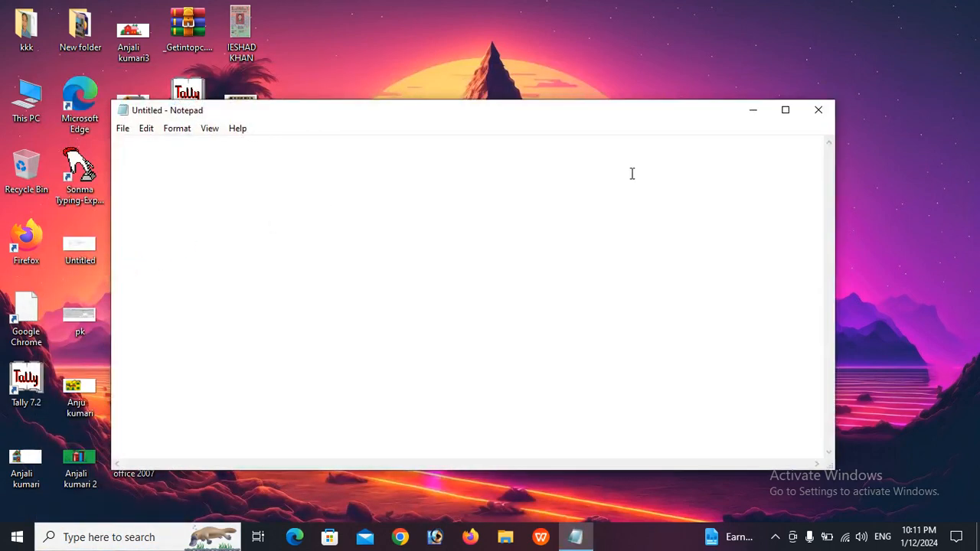
click(787, 113)
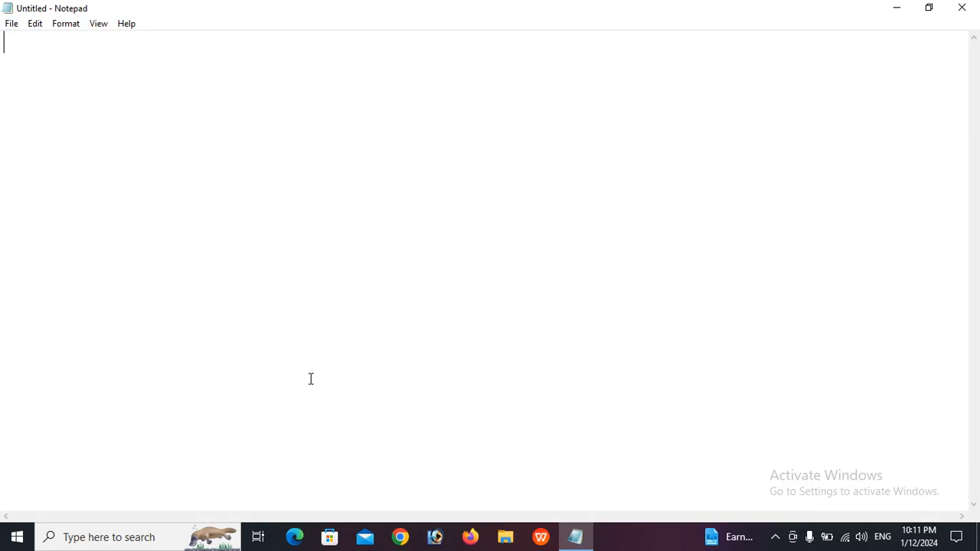
Enter the text GKSTUDYPATNA into the untitled document and show the File menu
text(G)
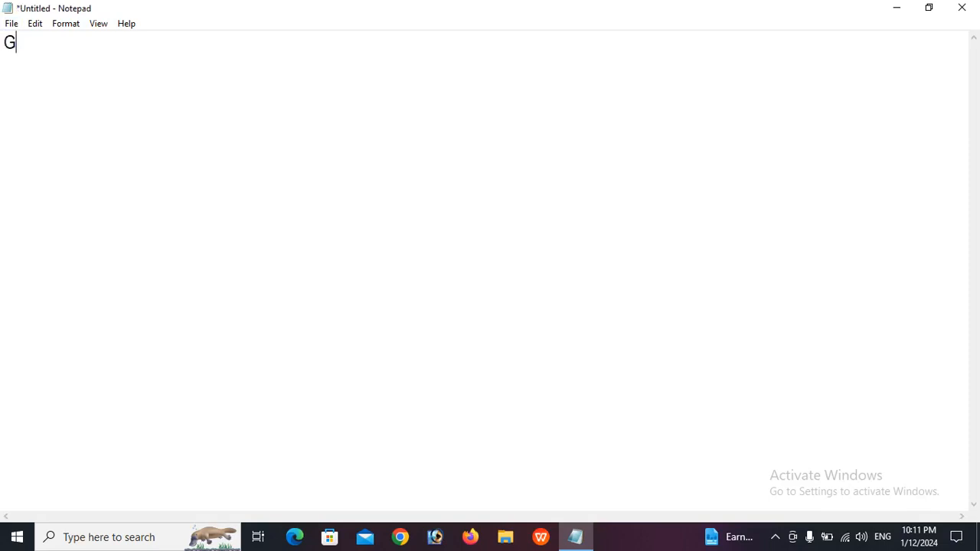
text(KSTUDY)
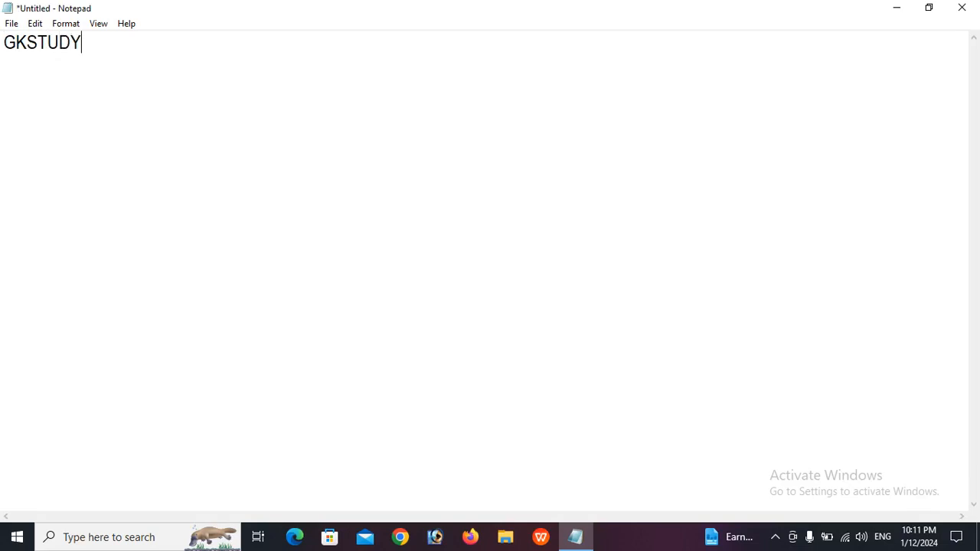
text(PATNA)
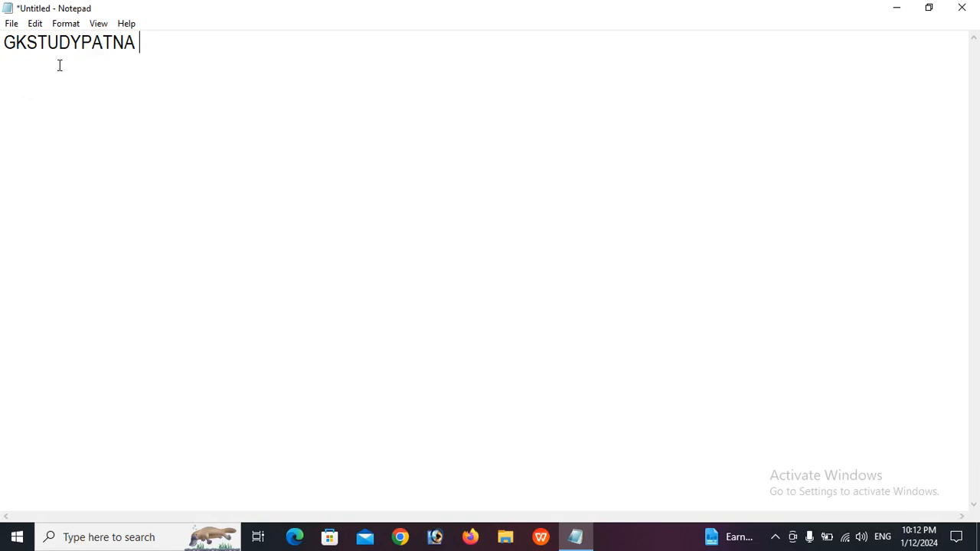
click(11, 24)
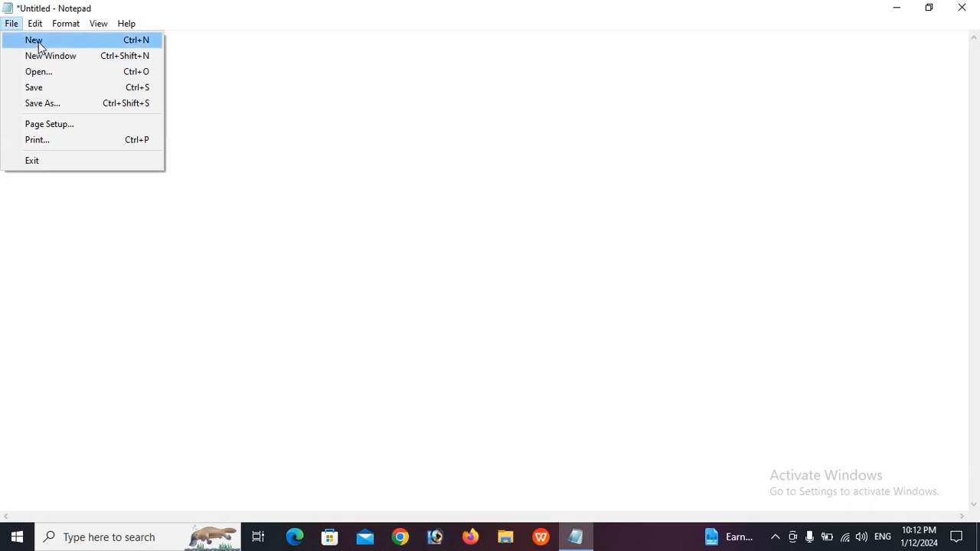
Choose New from the File menu, triggering the save-changes prompt for the GKSTUDYPATNA text
click(300, 181)
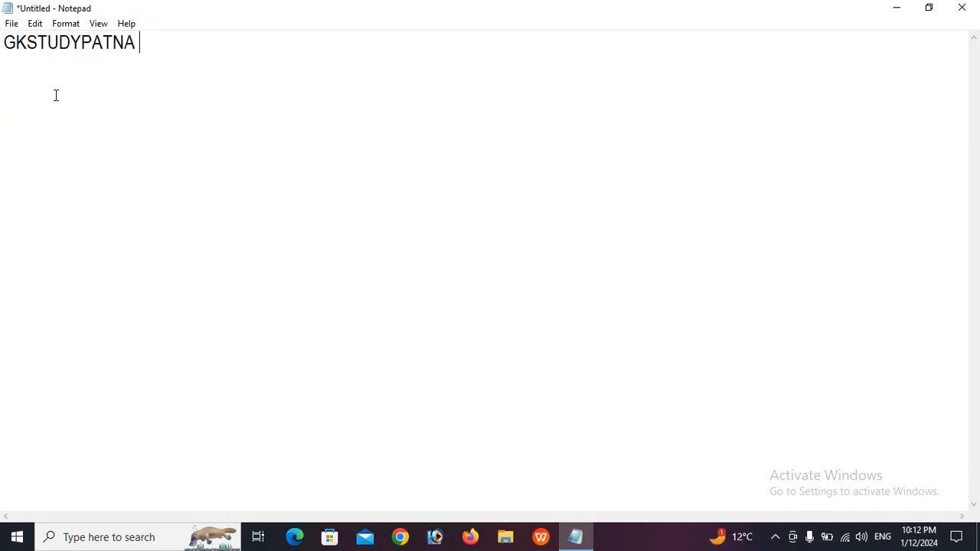
click(7, 23)
mouse_move(34, 23)
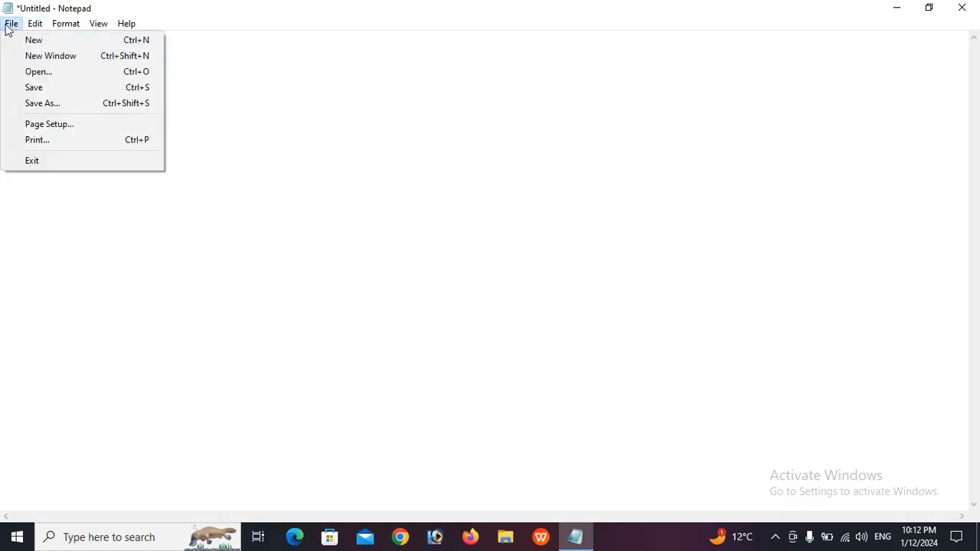
click(21, 45)
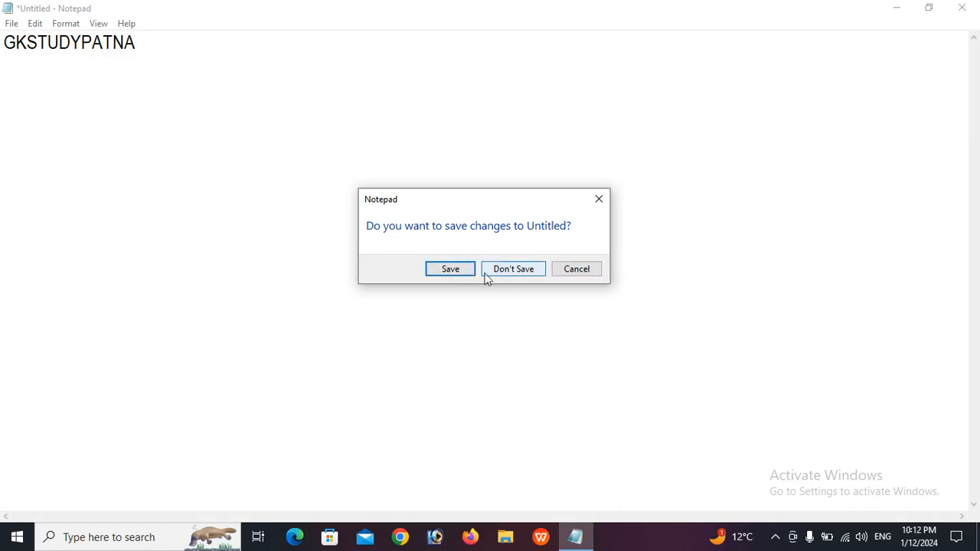
Save the current text to Documents as GKSTUDYPATNA, correcting a typo in the file name
click(453, 272)
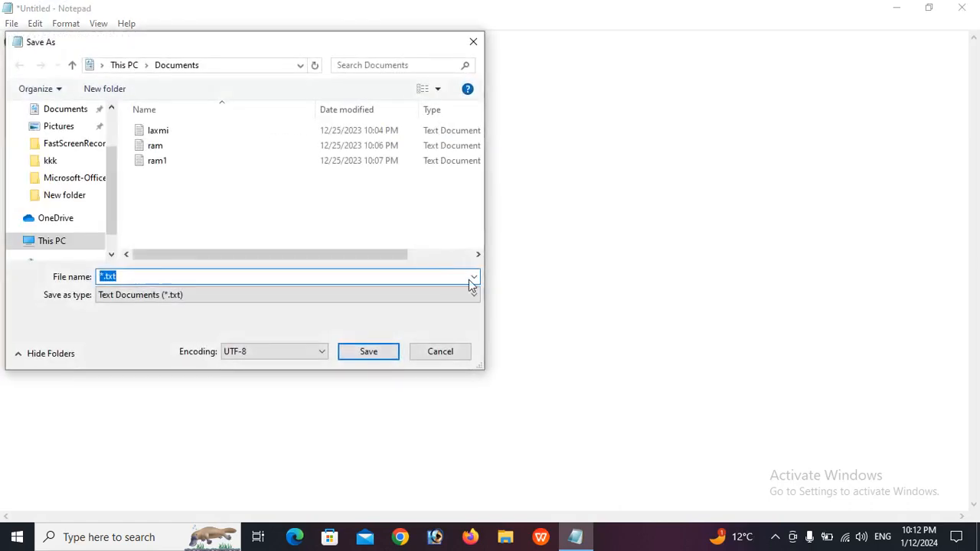
drag(190, 52, 363, 96)
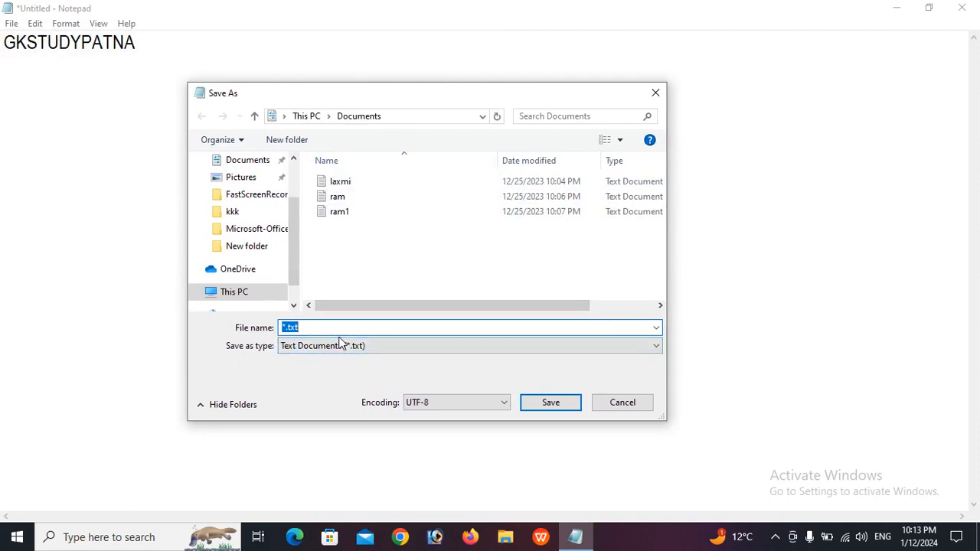
text(GKSTUDYPAN)
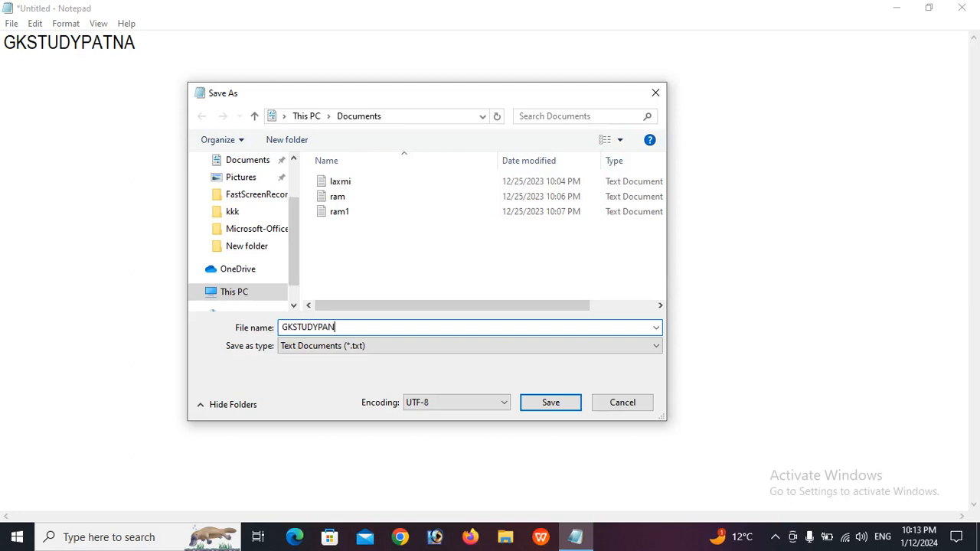
key(BackSpace)
text(TNA)
click(562, 402)
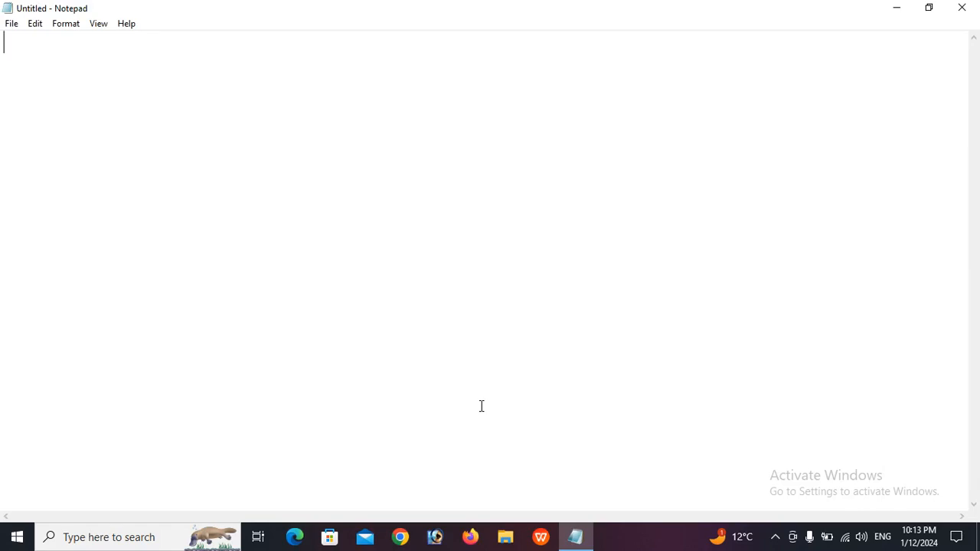
Start a new document and type a two-word full name in capitals, undoing a stray G
click(12, 29)
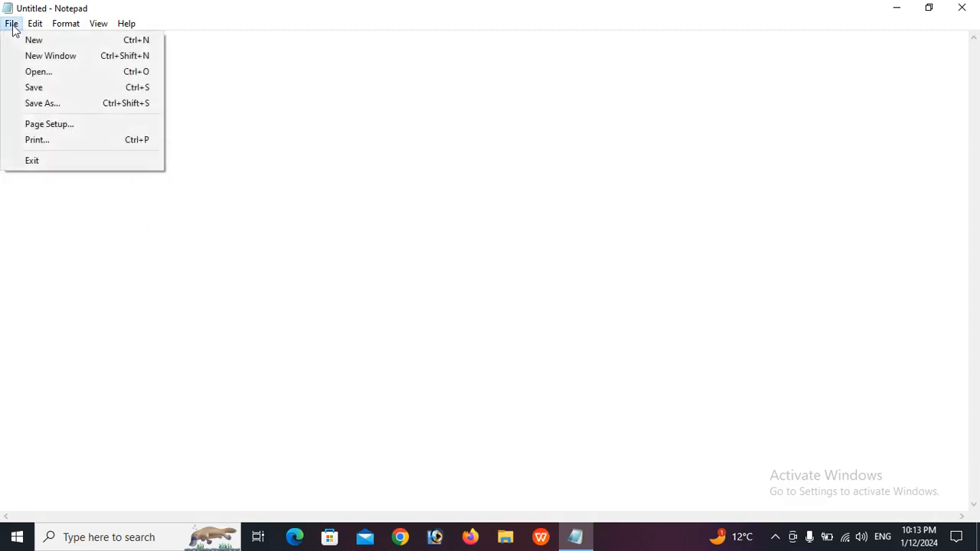
click(45, 55)
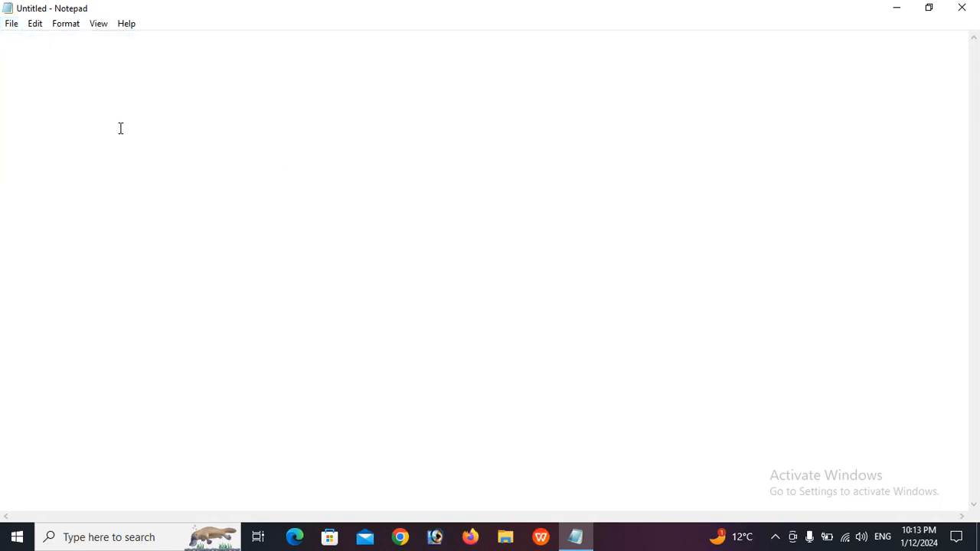
text(G)
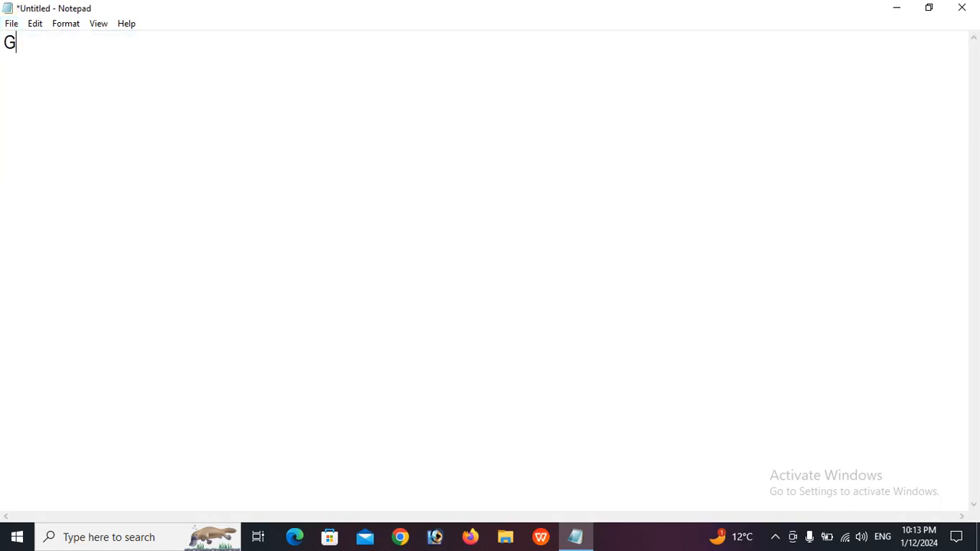
key(ctrl+z)
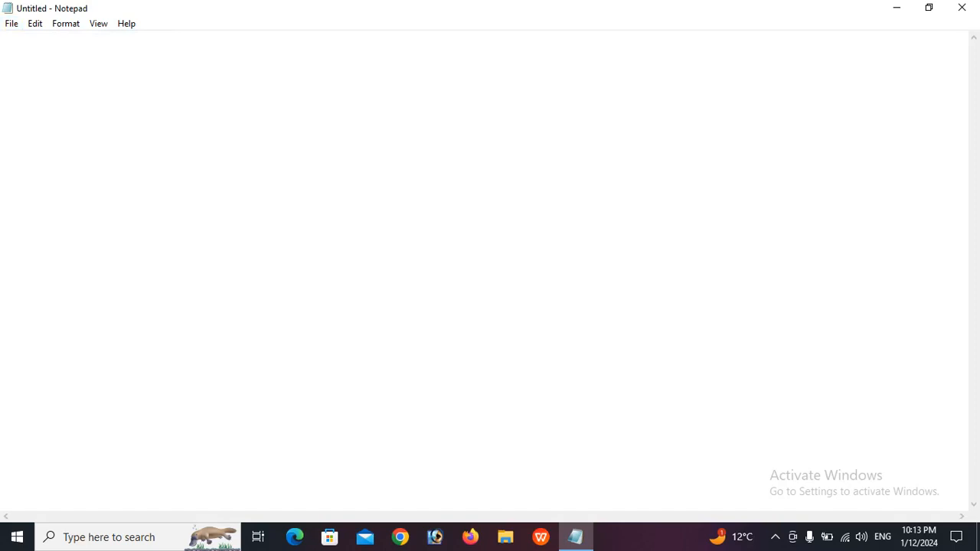
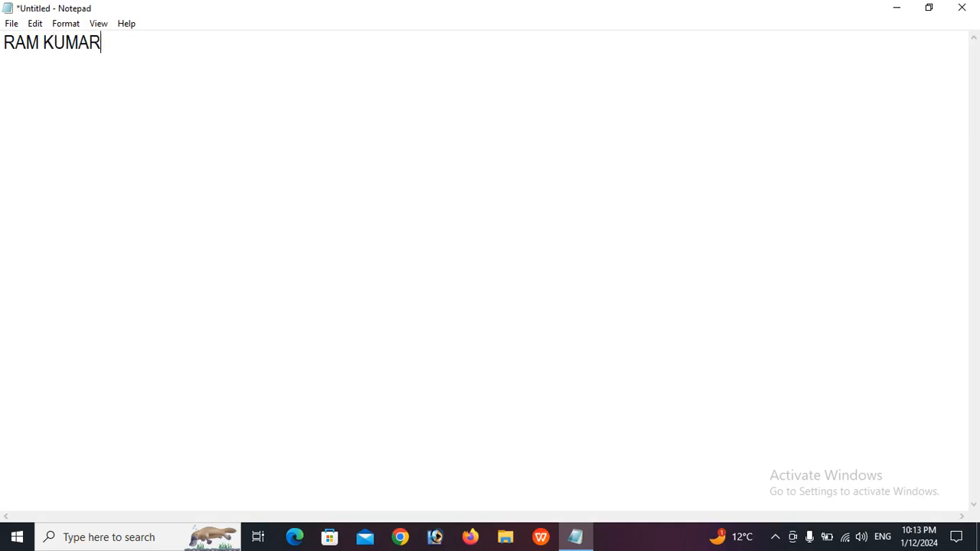
click(10, 25)
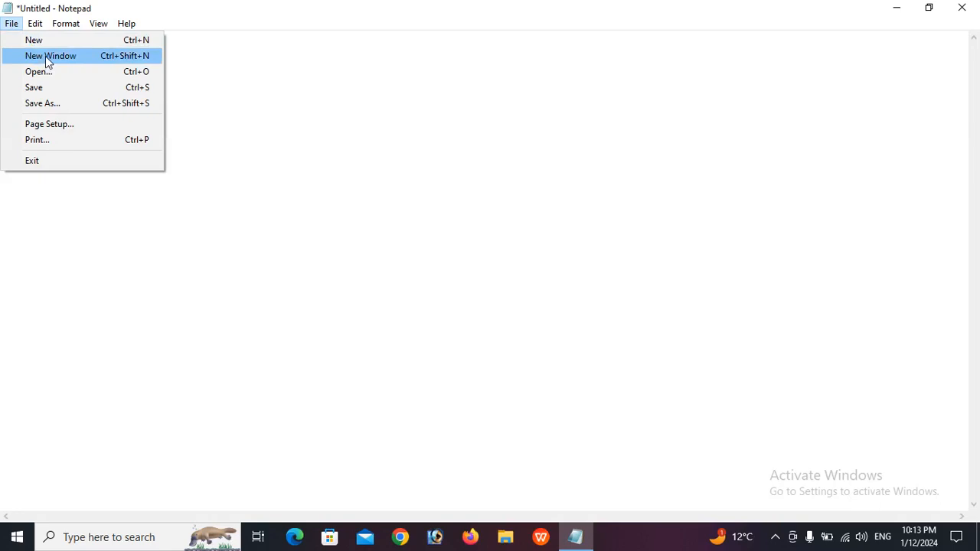
click(380, 205)
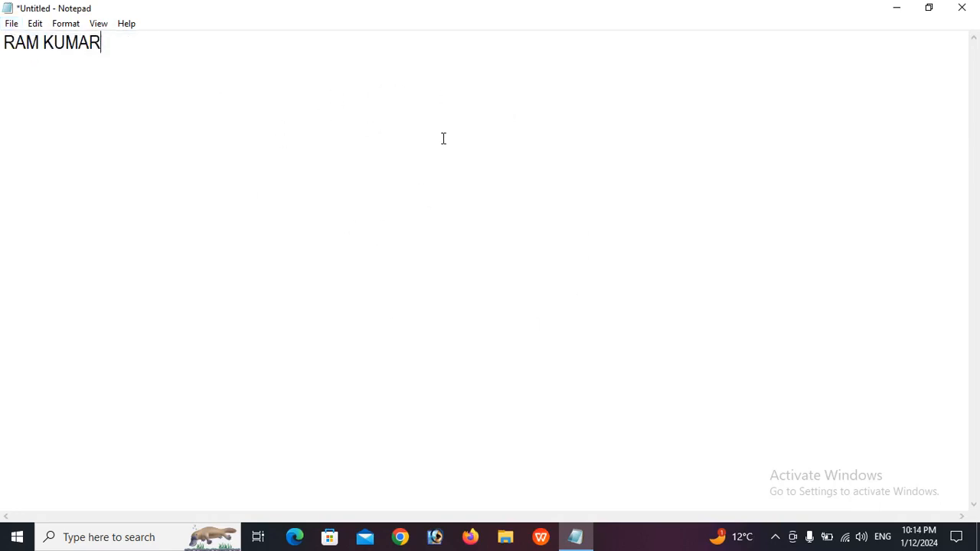
click(8, 26)
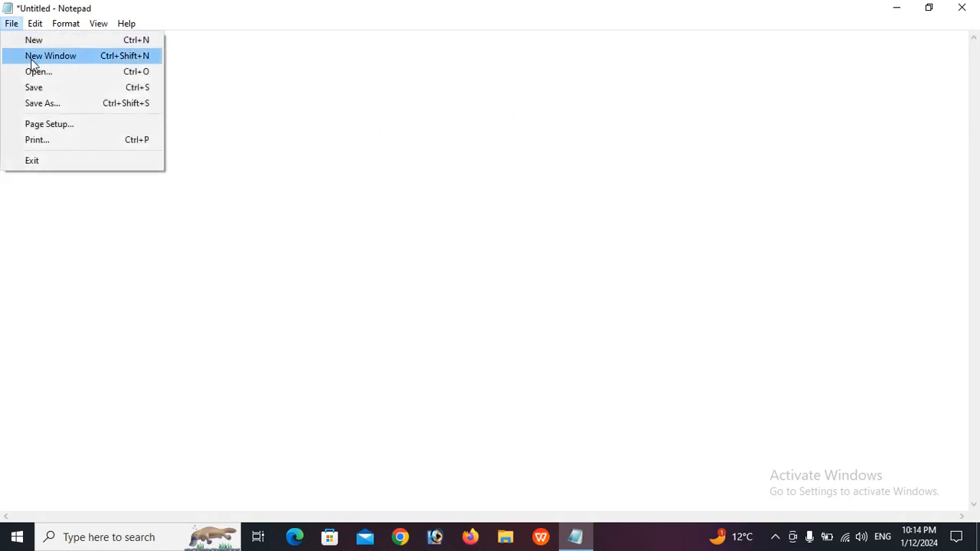
click(34, 56)
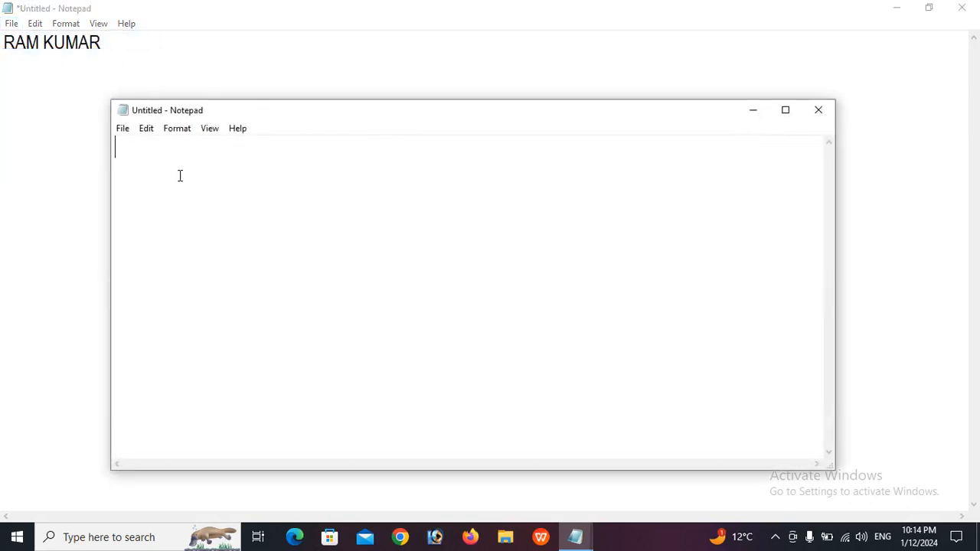
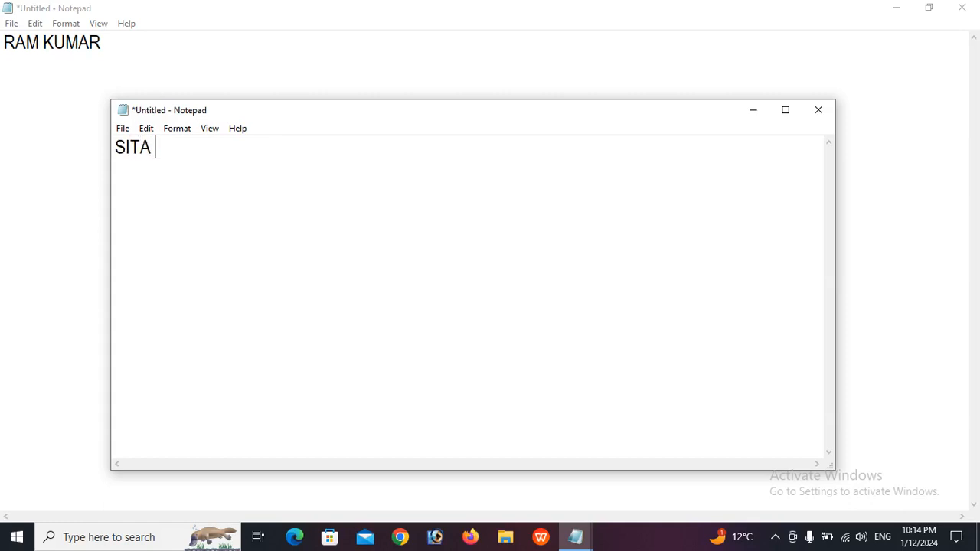
click(66, 130)
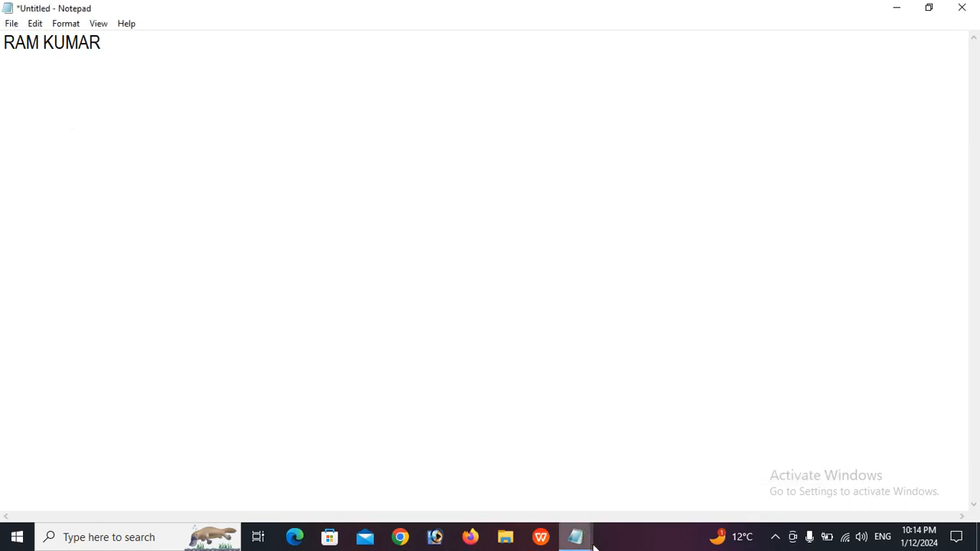
click(930, 8)
drag(603, 117, 616, 211)
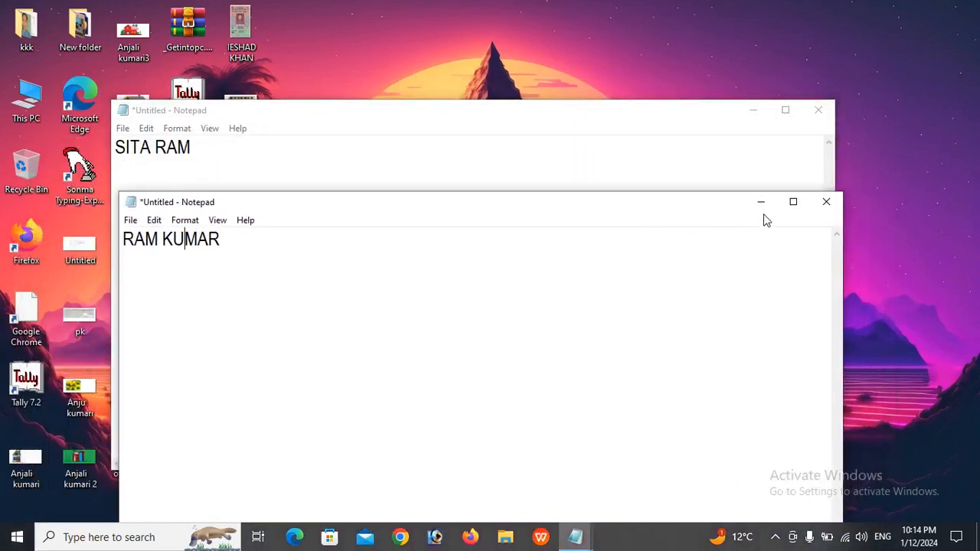
click(818, 110)
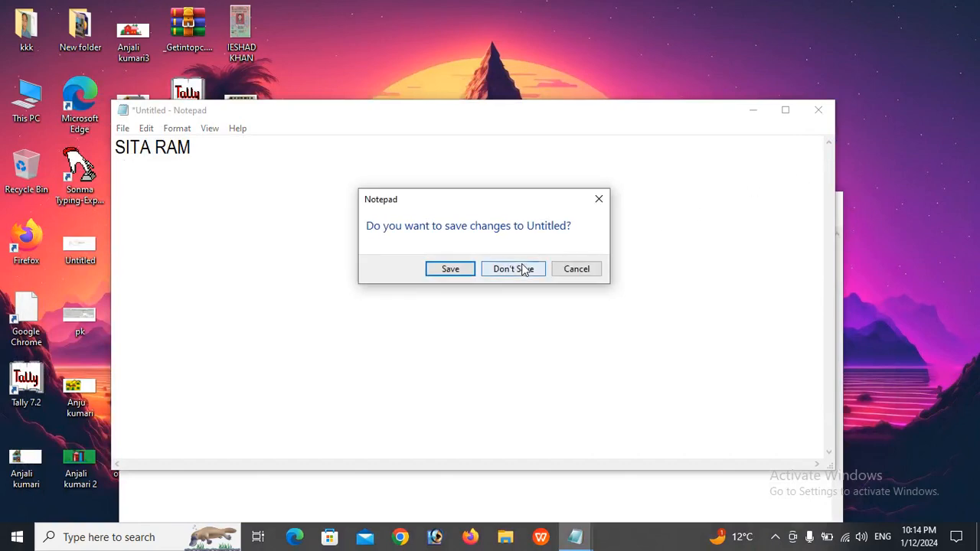
click(525, 270)
click(785, 207)
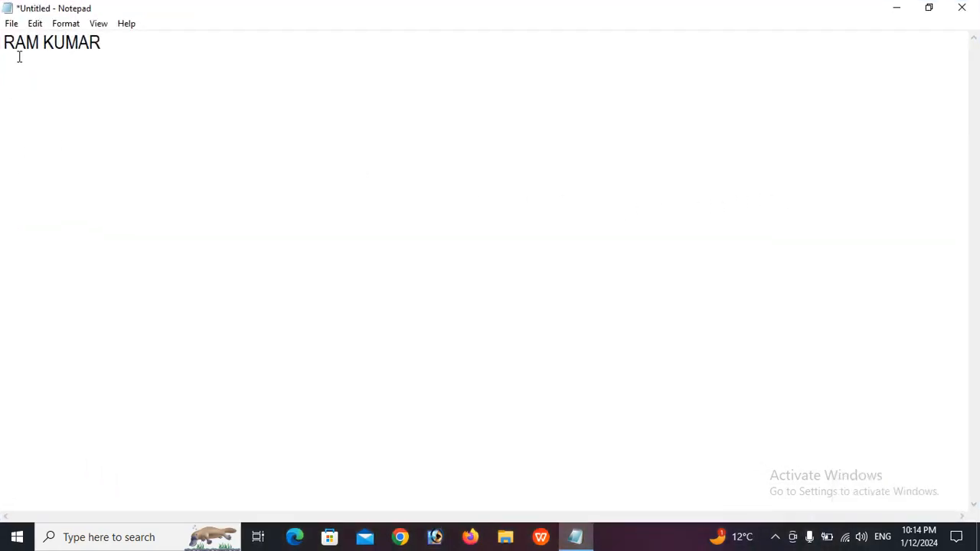
click(12, 24)
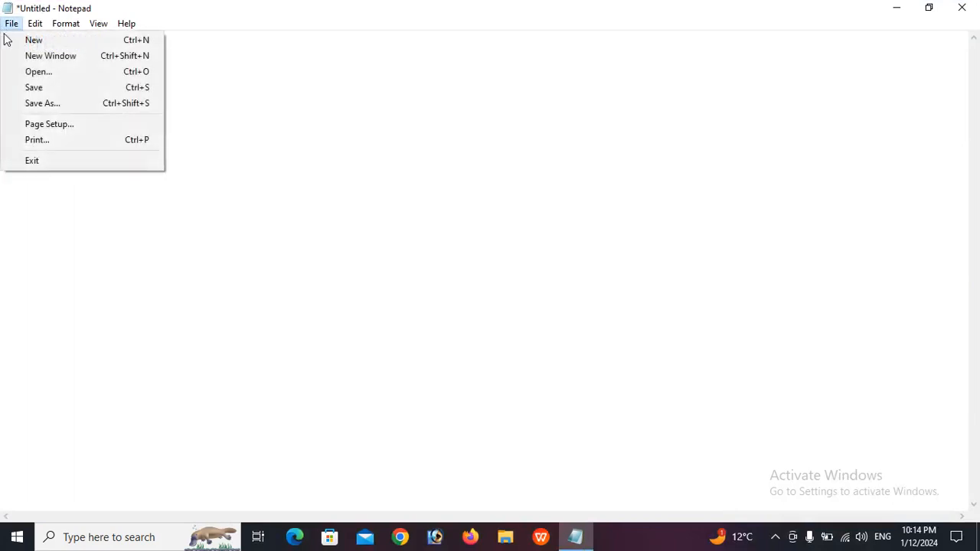
Open the saved GKSTUDYPATNA file, discarding the unsaved untitled text
click(47, 72)
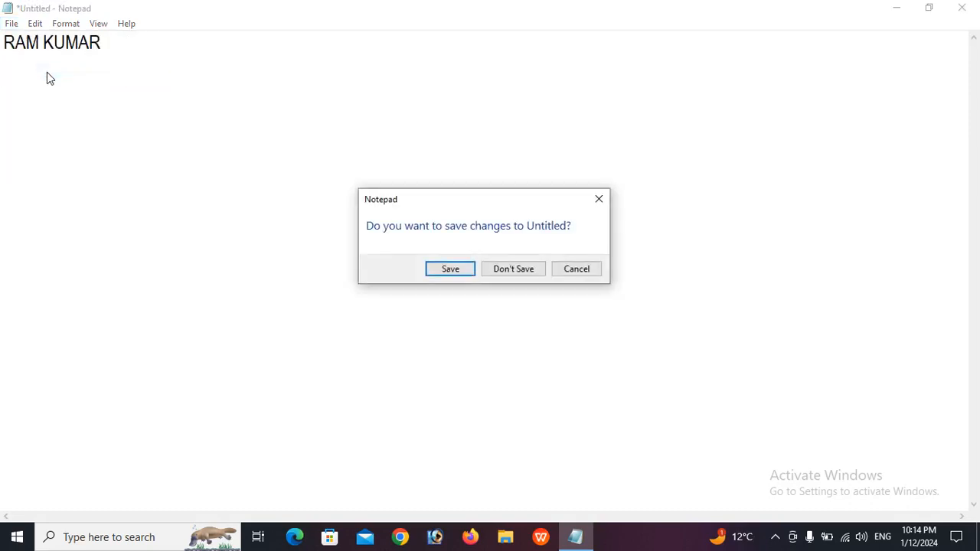
click(514, 274)
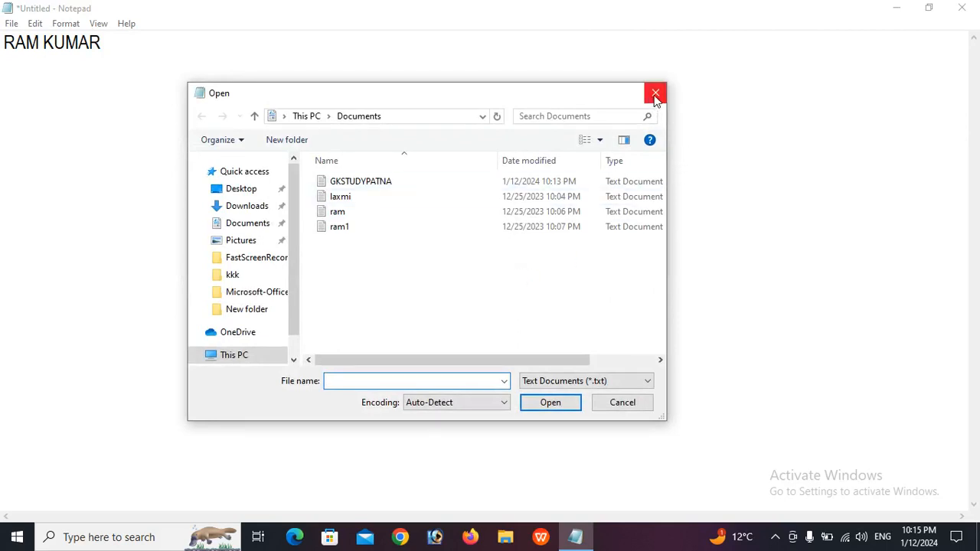
click(362, 187)
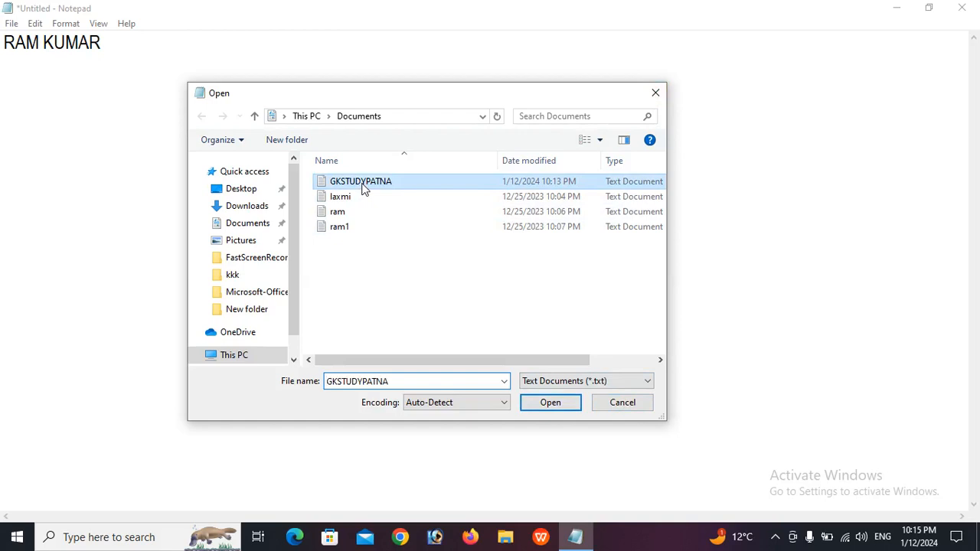
click(552, 405)
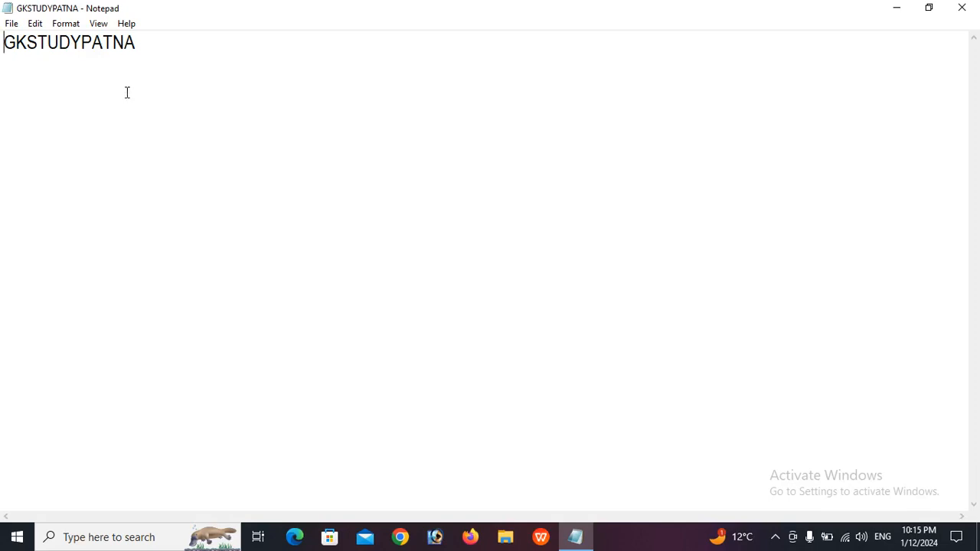
Restore the Notepad window to a smaller size and maximize it again
click(11, 29)
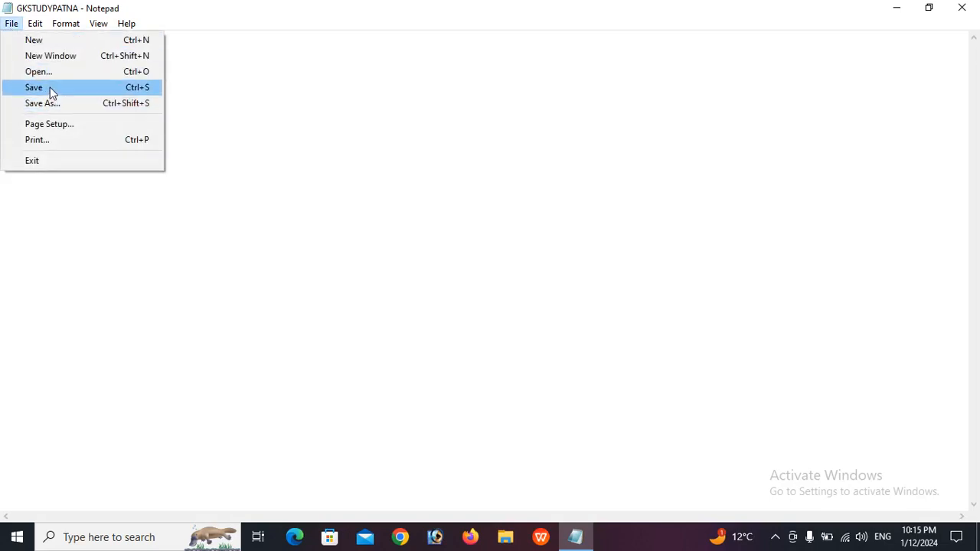
click(255, 167)
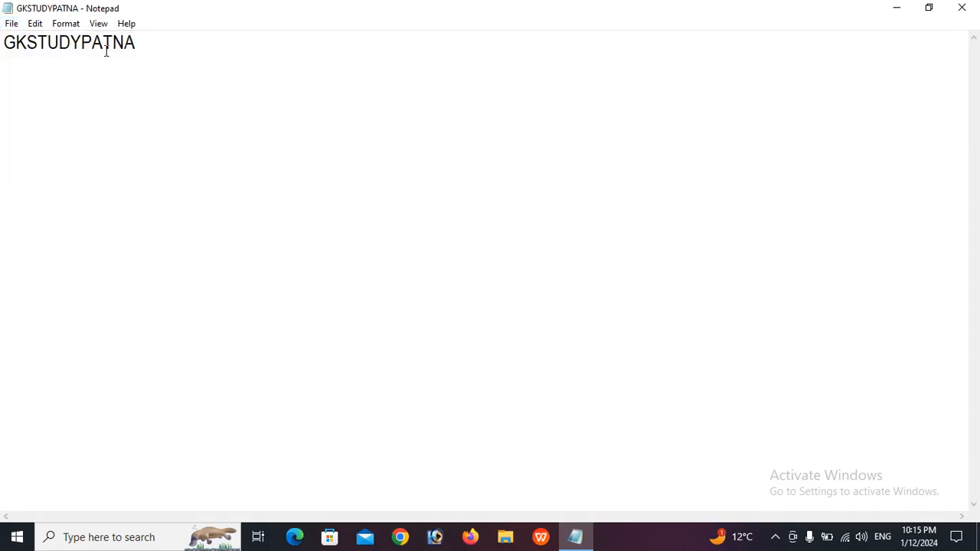
double_click(20, 7)
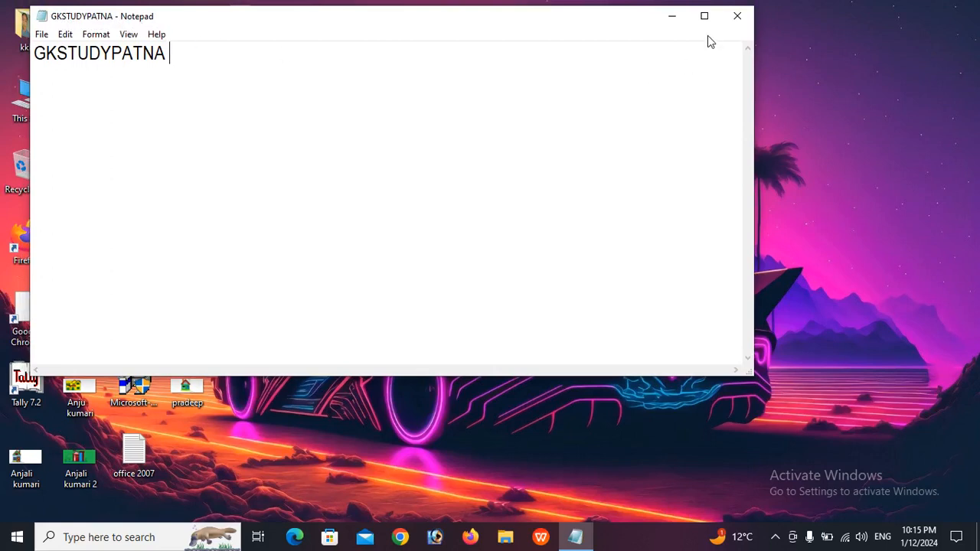
click(704, 16)
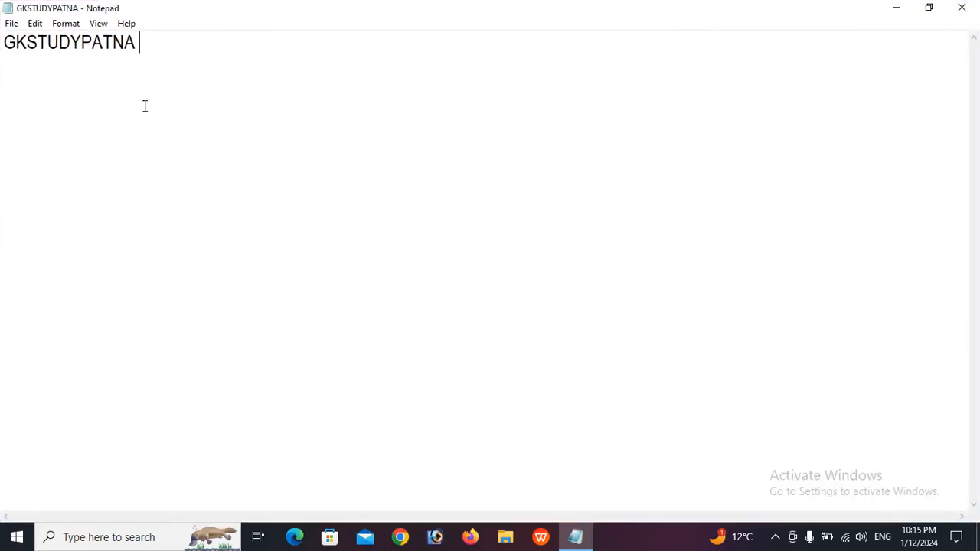
click(11, 23)
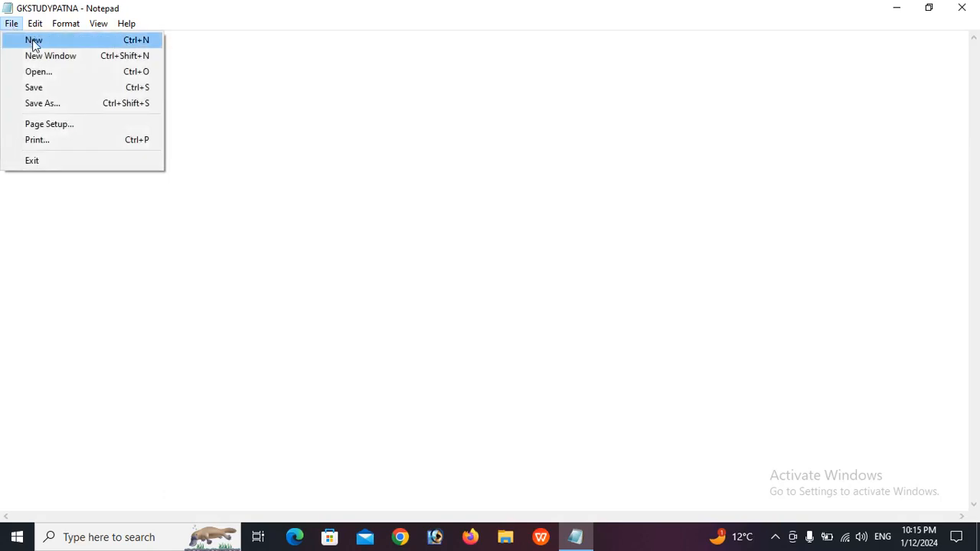
Start a new document with the text SITA RAM and save it in Documents as SITA RAM
click(34, 45)
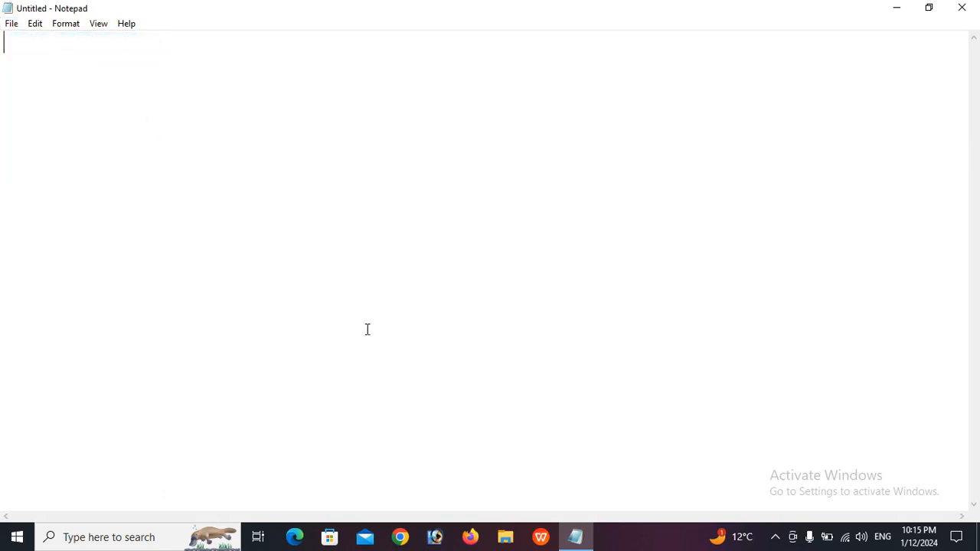
text(SITA )
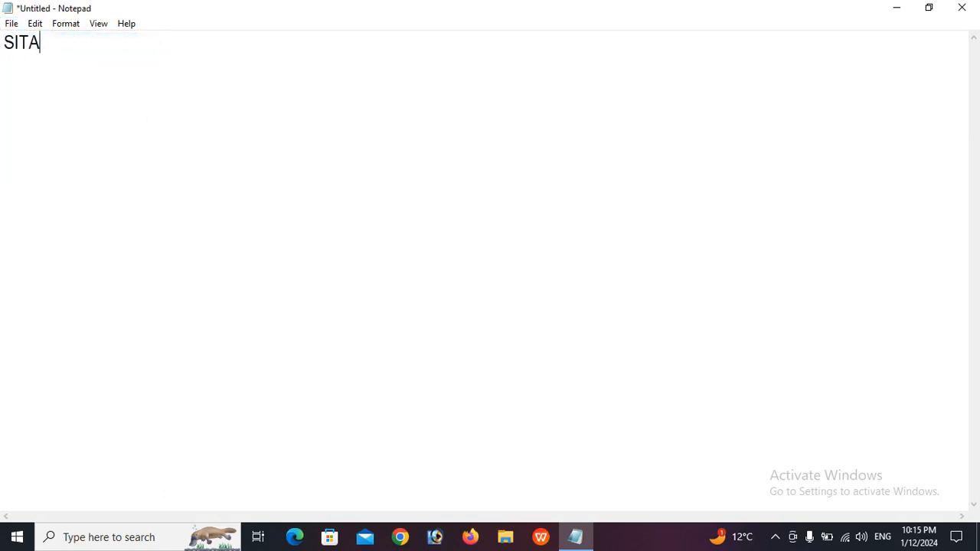
text(RAM)
click(11, 24)
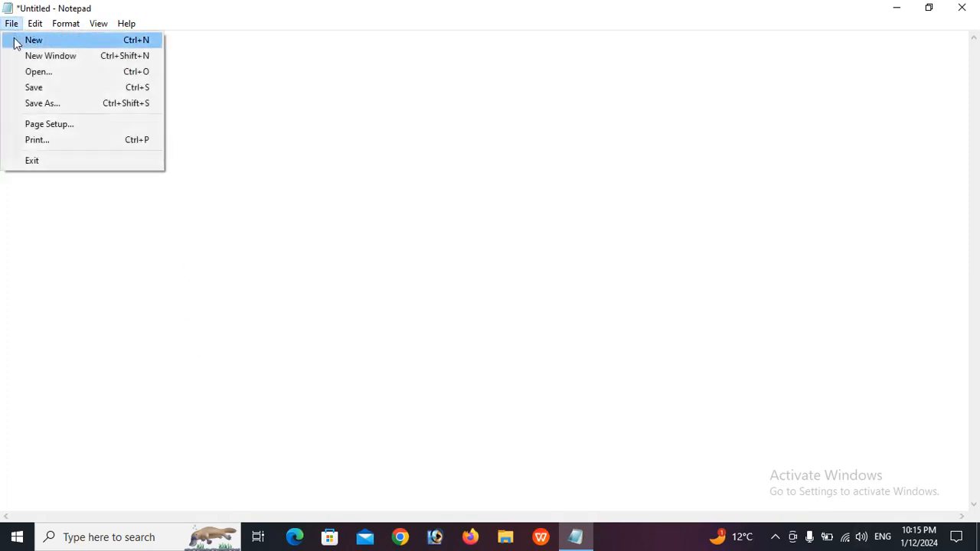
click(40, 90)
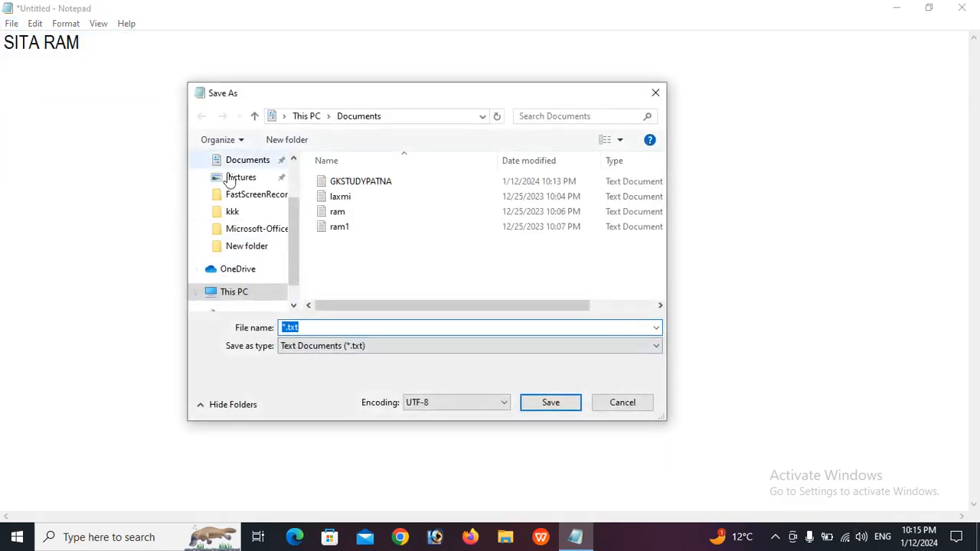
text(RAM)
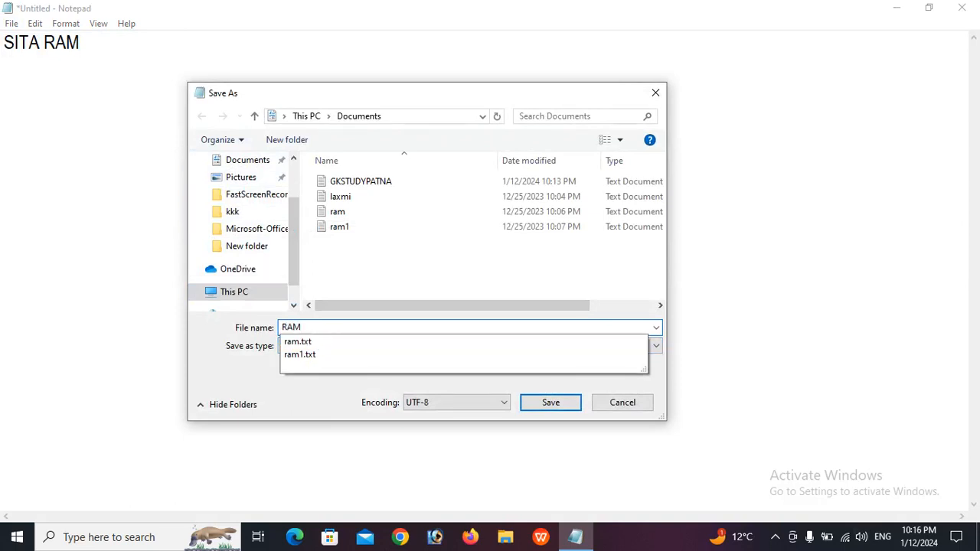
key(BackSpace)
key(BackSpace)
key(BackSpace)
text(SIT)
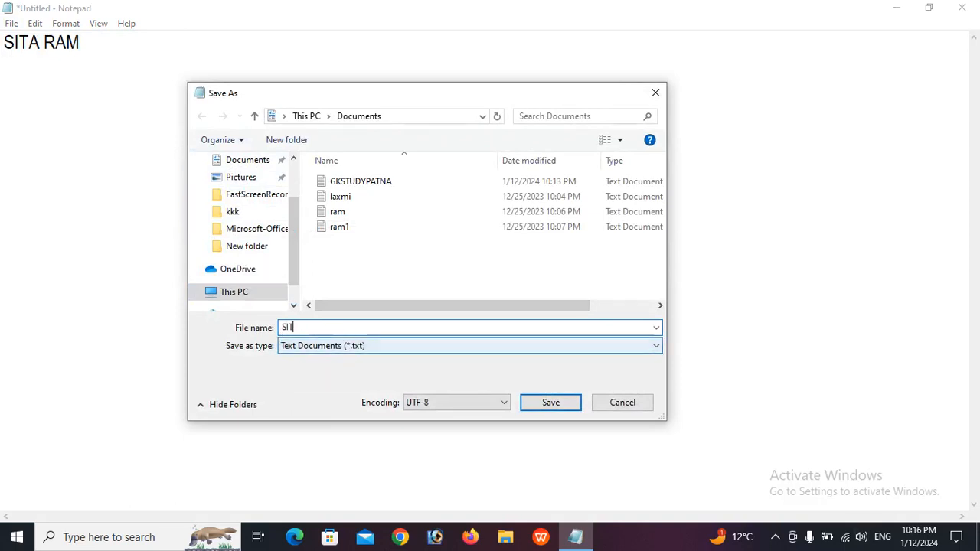
text(A RAM)
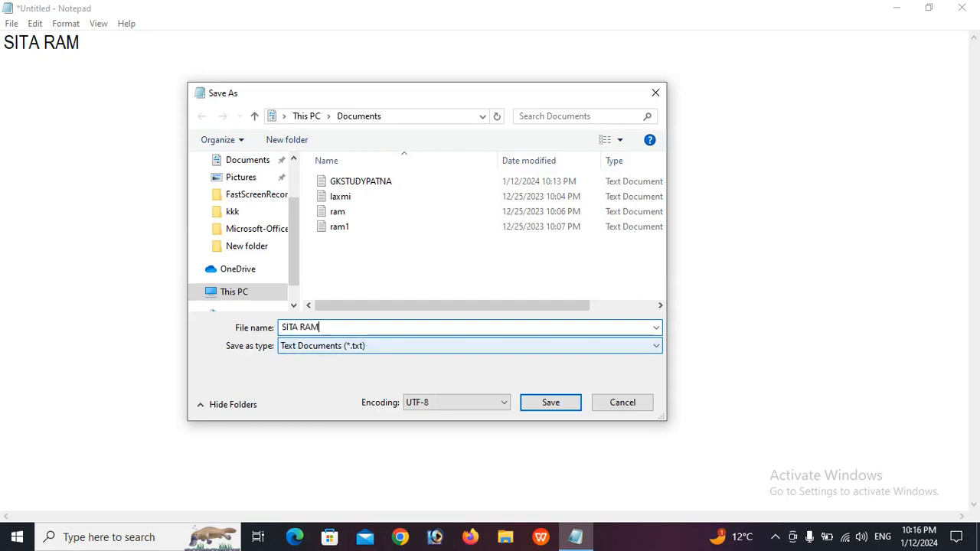
click(552, 404)
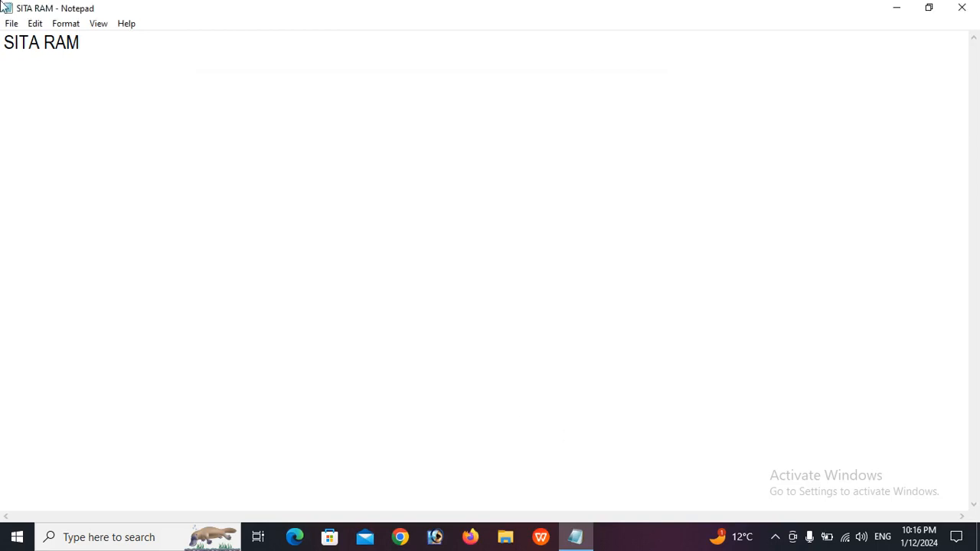
click(13, 24)
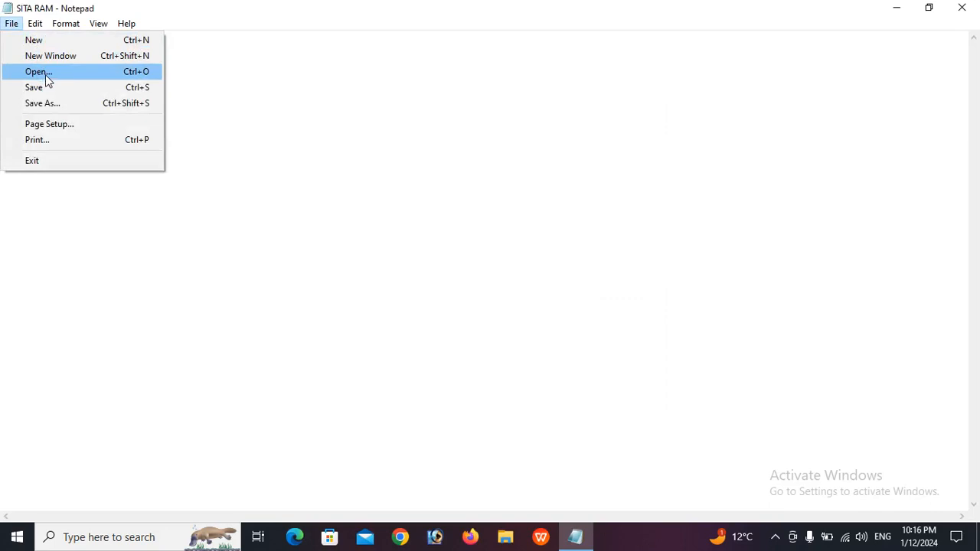
click(45, 74)
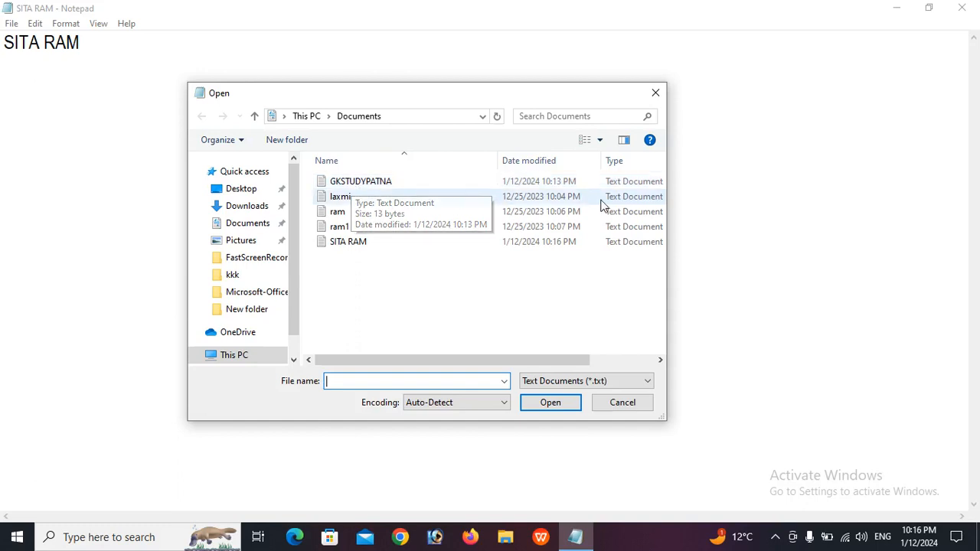
click(654, 93)
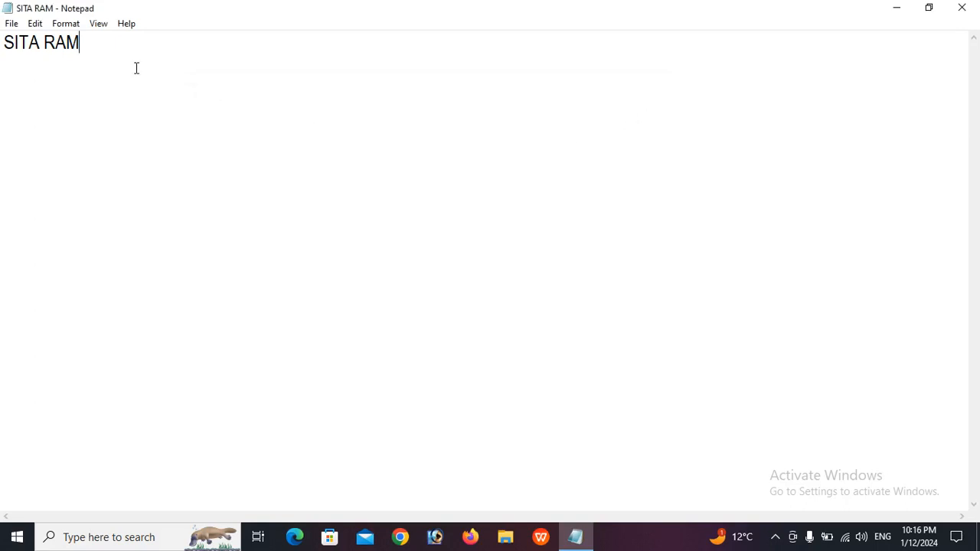
click(12, 25)
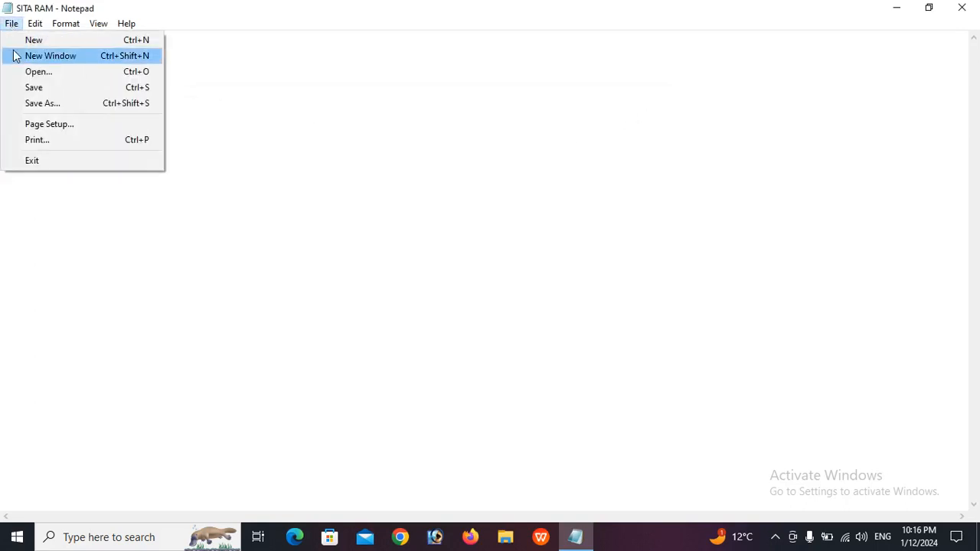
Save the text as a separate file SITA RAM1 after declining to overwrite SITA RAM.txt
click(38, 106)
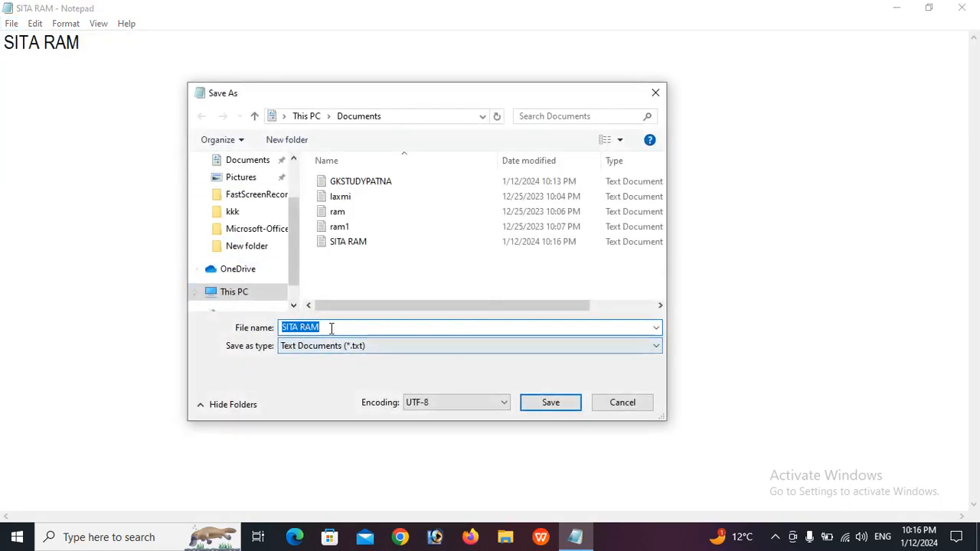
click(331, 328)
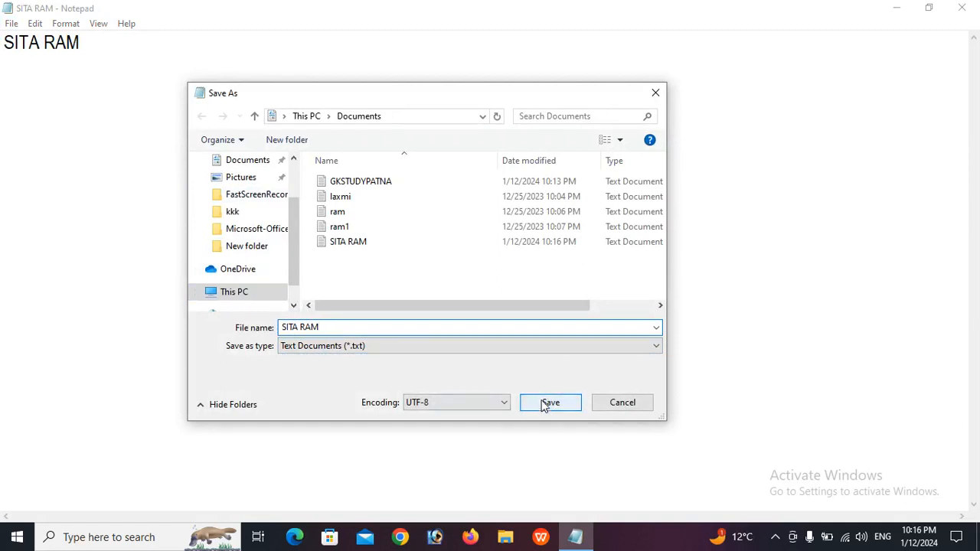
double_click(329, 328)
click(331, 327)
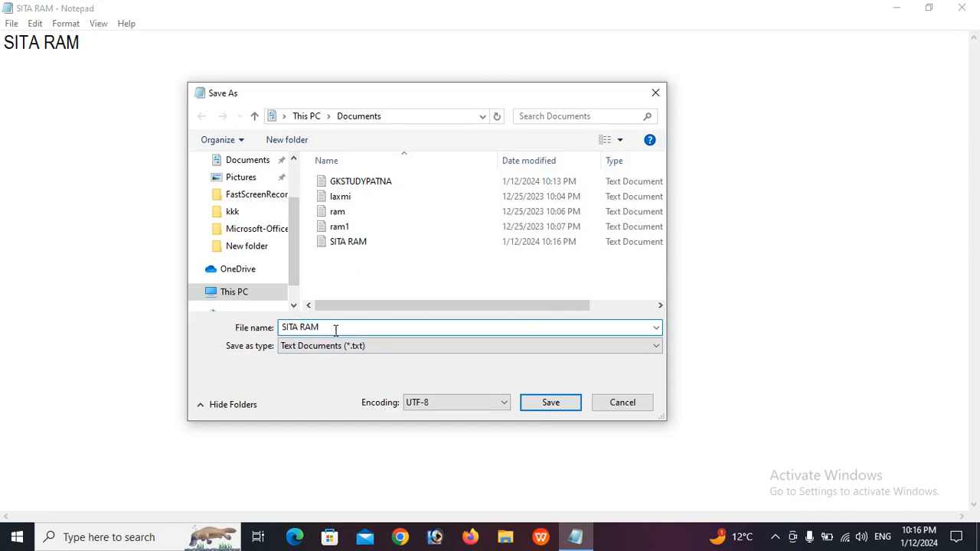
click(547, 402)
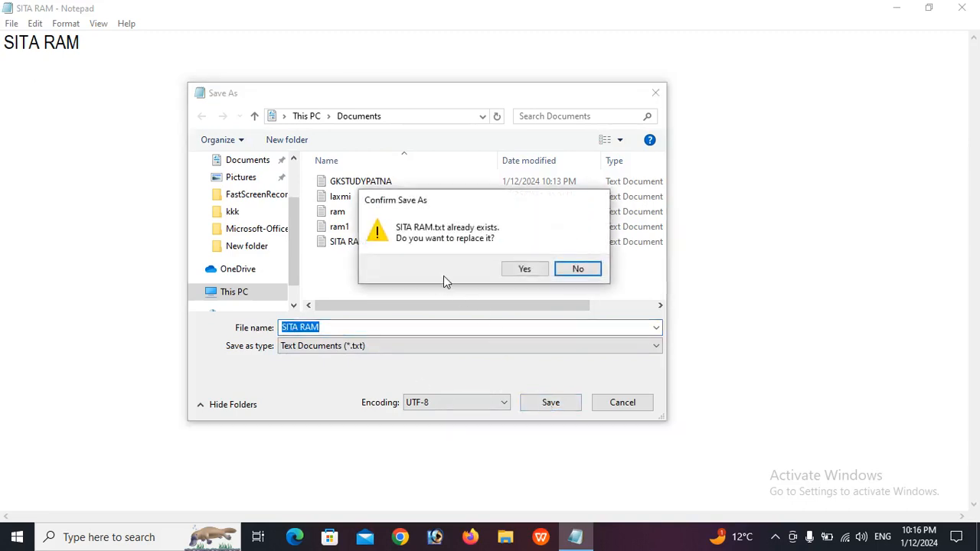
click(578, 270)
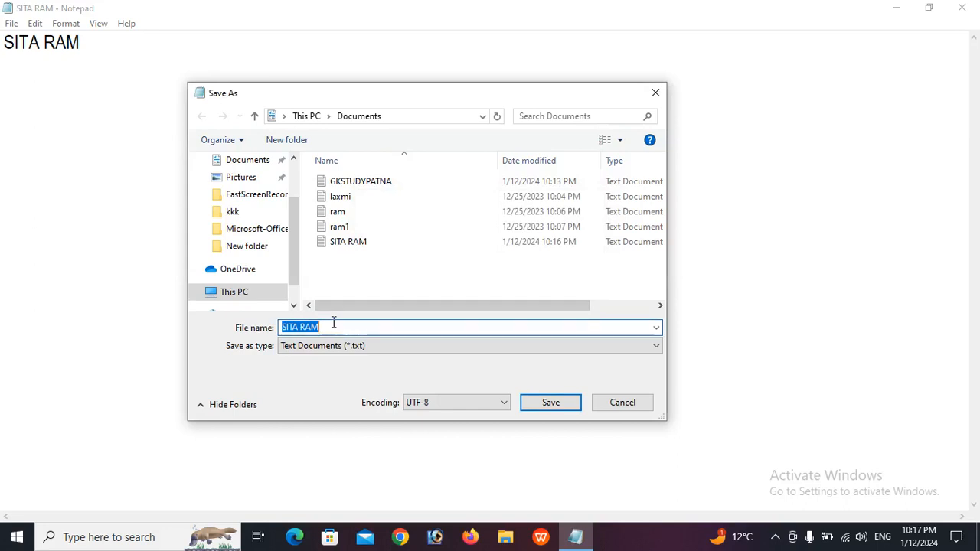
click(335, 328)
text(1)
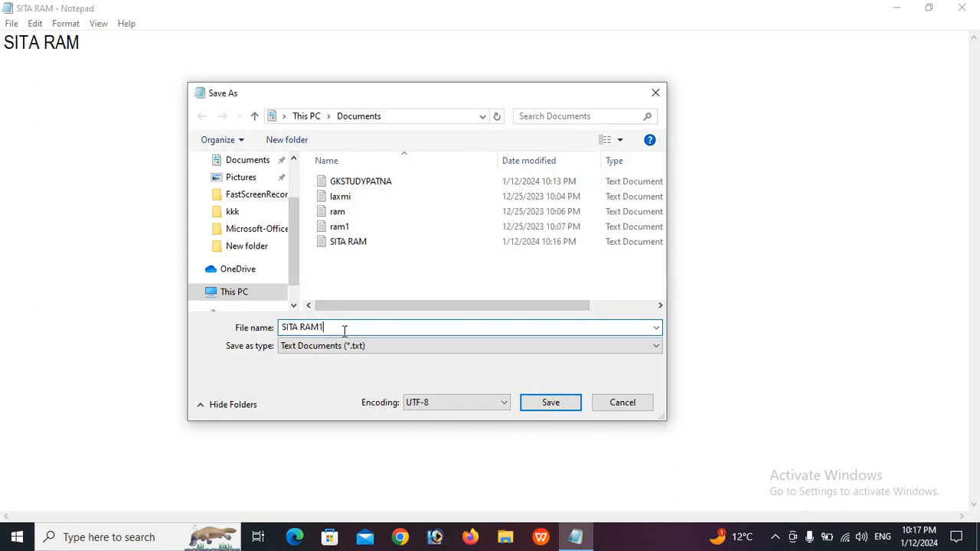
click(541, 406)
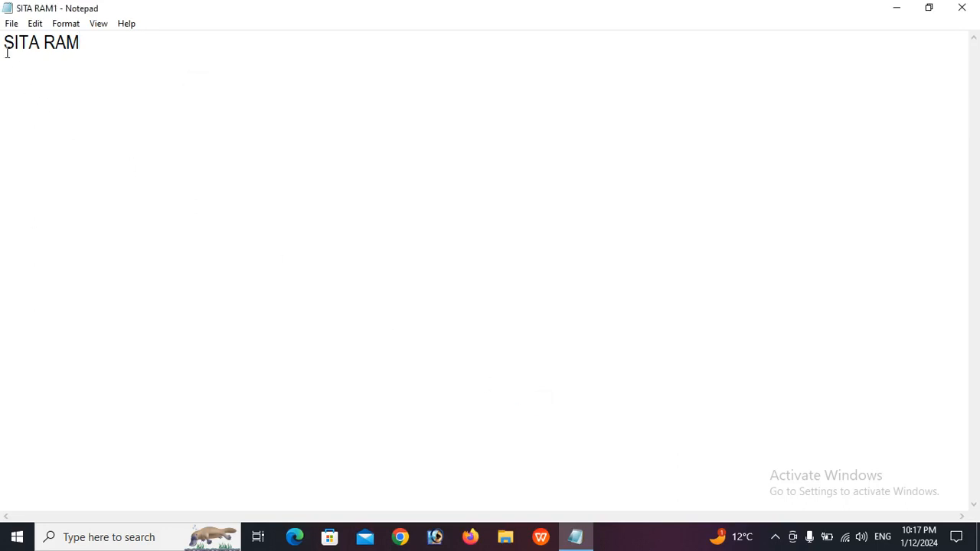
click(11, 23)
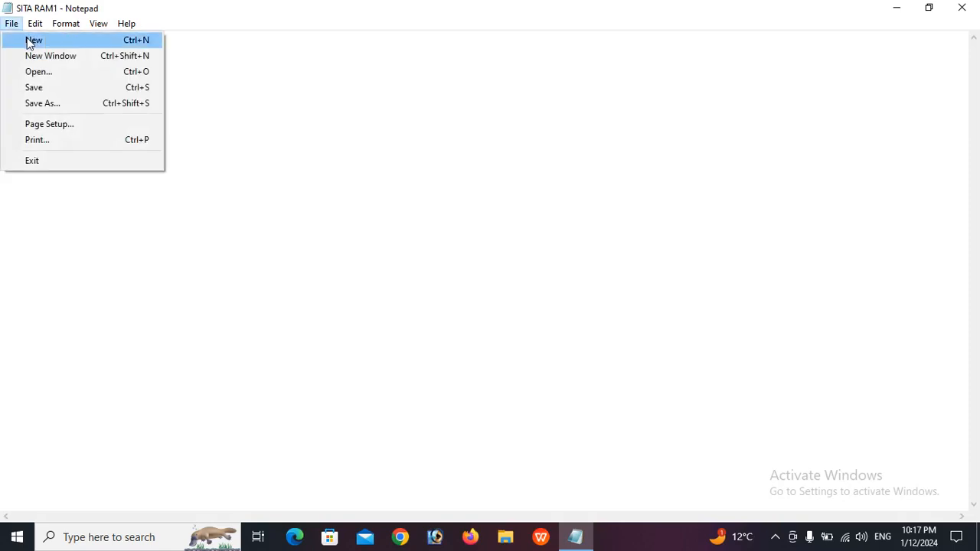
click(28, 40)
Browse files in the Open dialog, cancel without opening, then bring up Page Setup
click(10, 25)
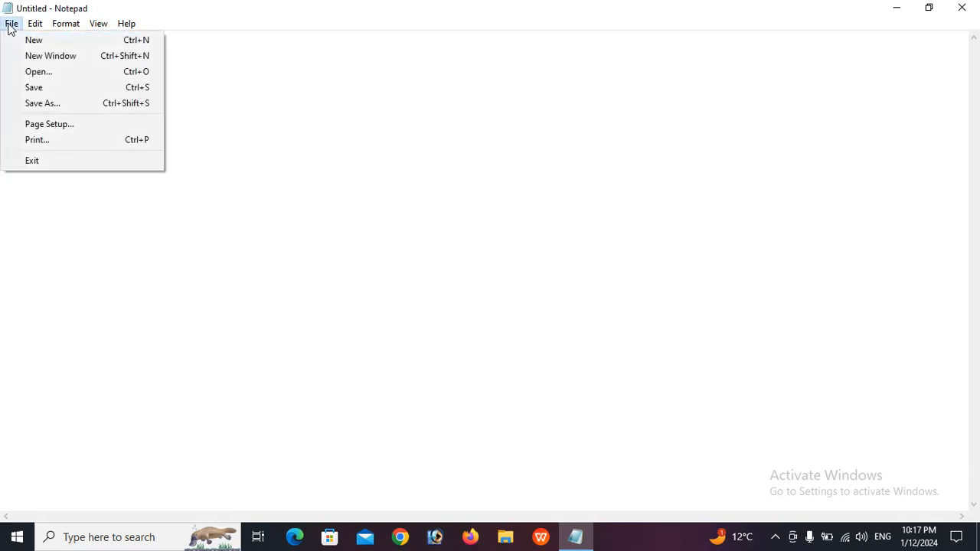
click(38, 72)
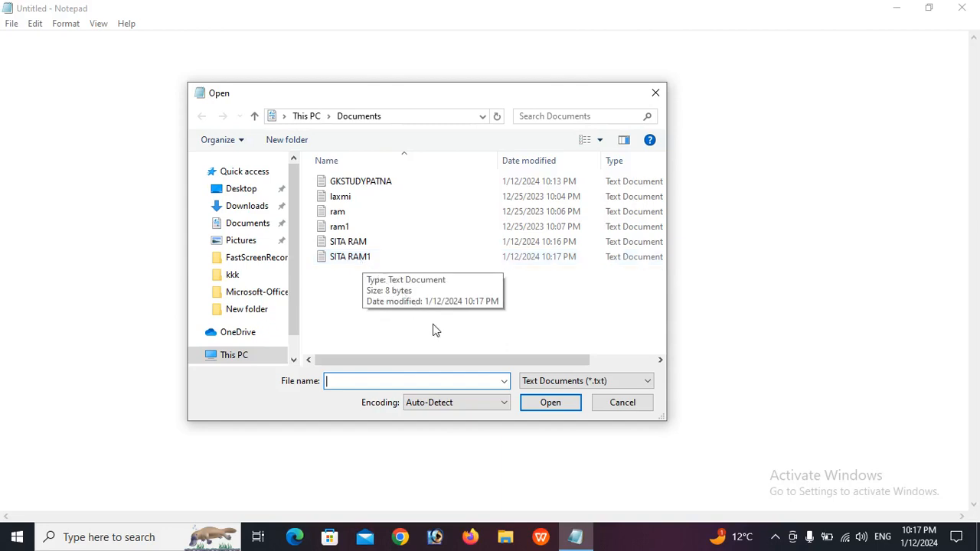
click(622, 402)
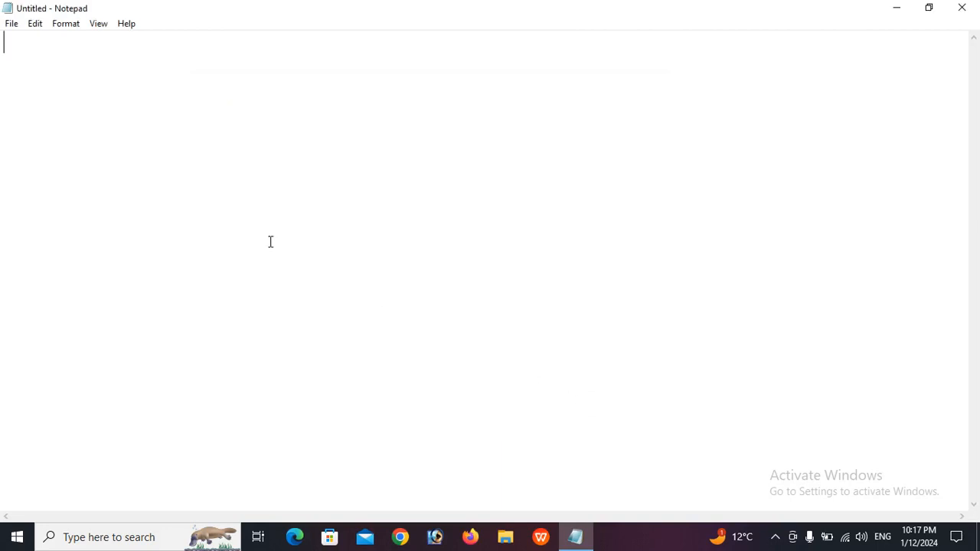
click(12, 24)
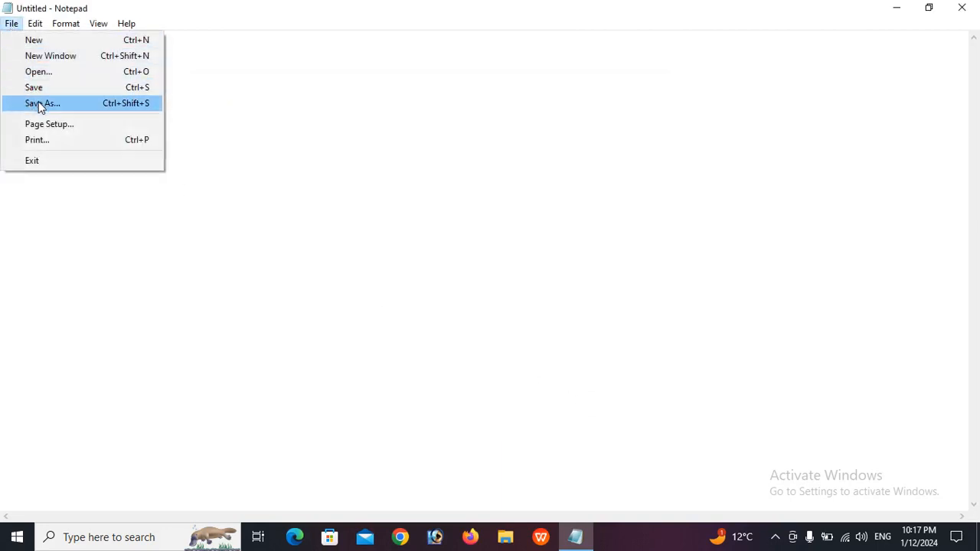
click(51, 127)
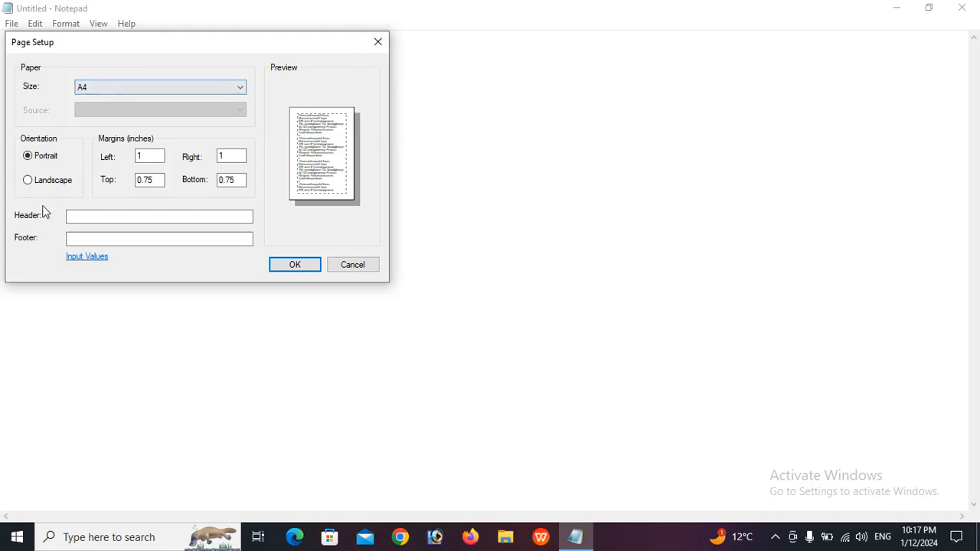
click(59, 185)
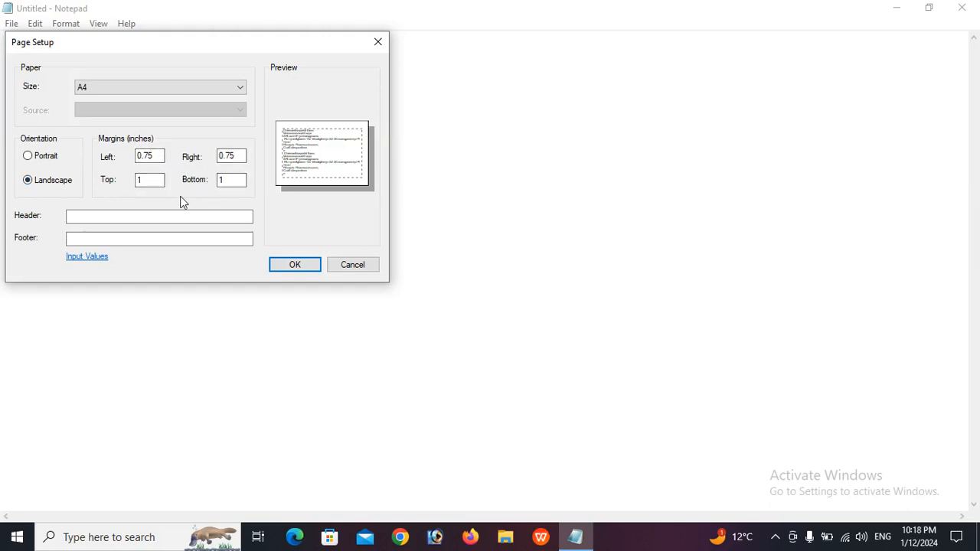
click(31, 157)
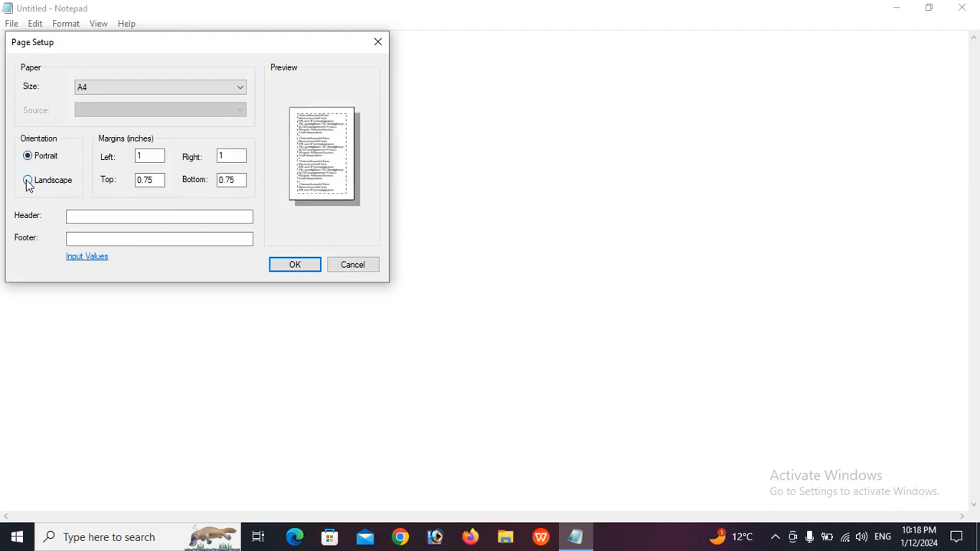
click(28, 181)
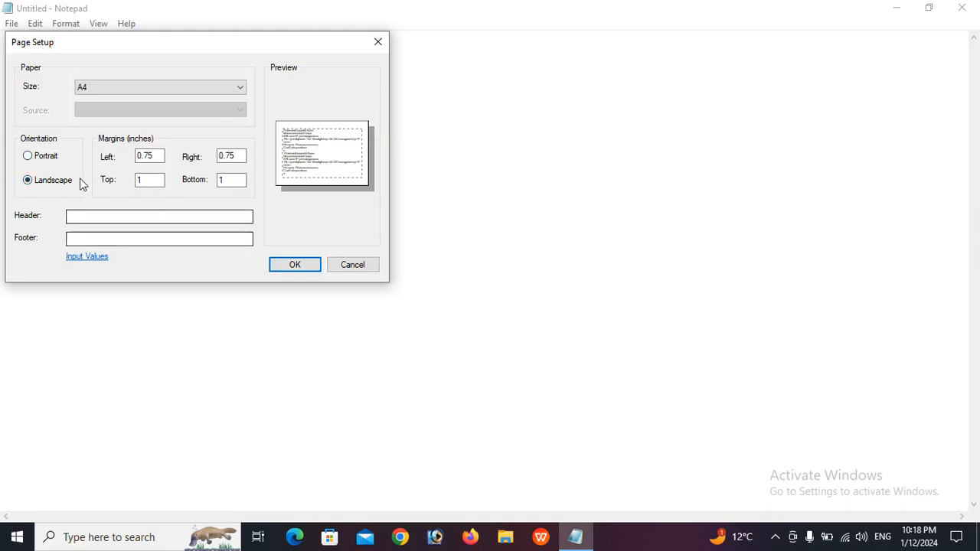
click(46, 157)
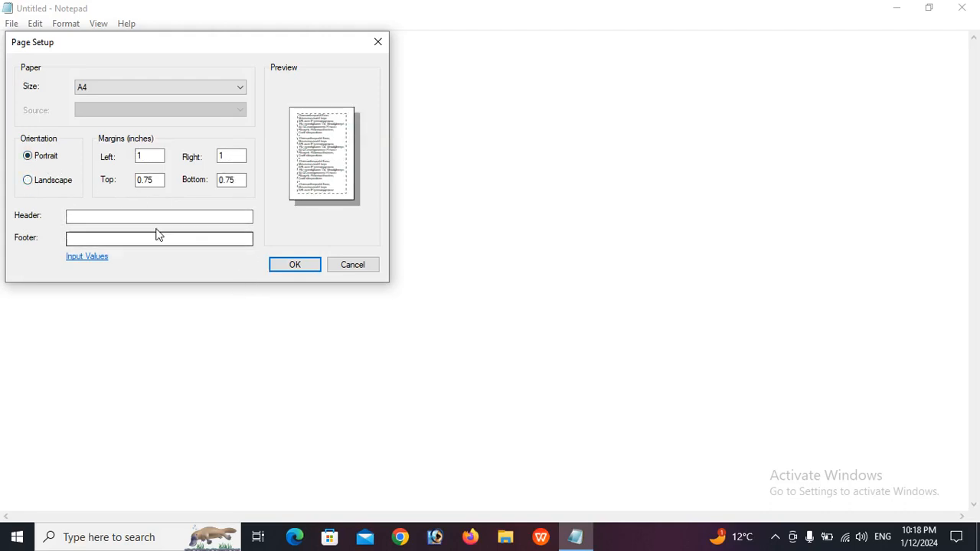
click(291, 265)
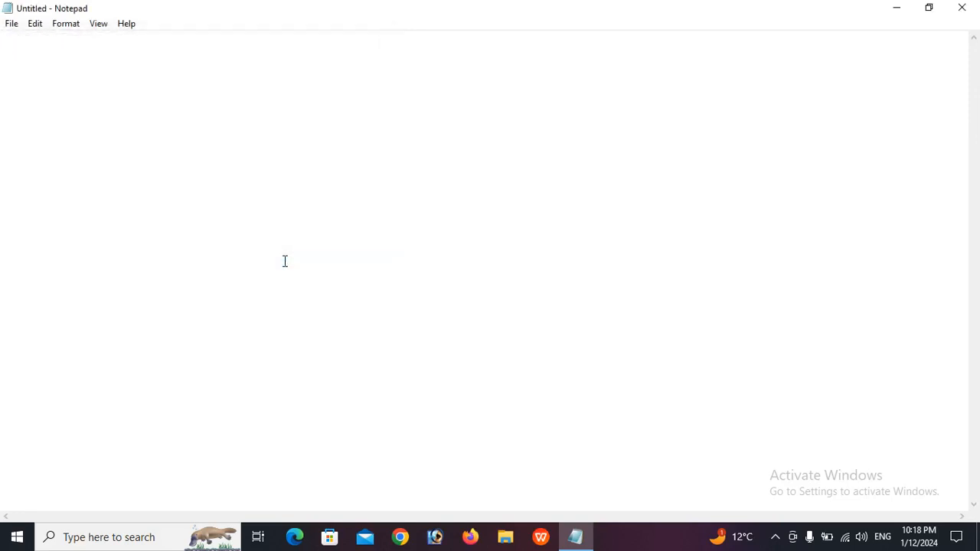
click(6, 26)
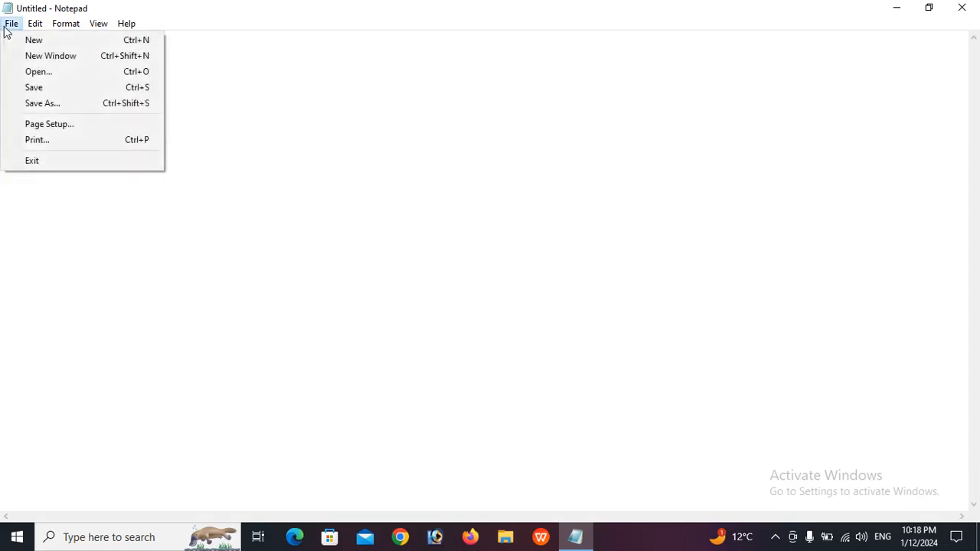
Enter 9 as the number of copies in the Print dialog, then close it without printing
click(59, 140)
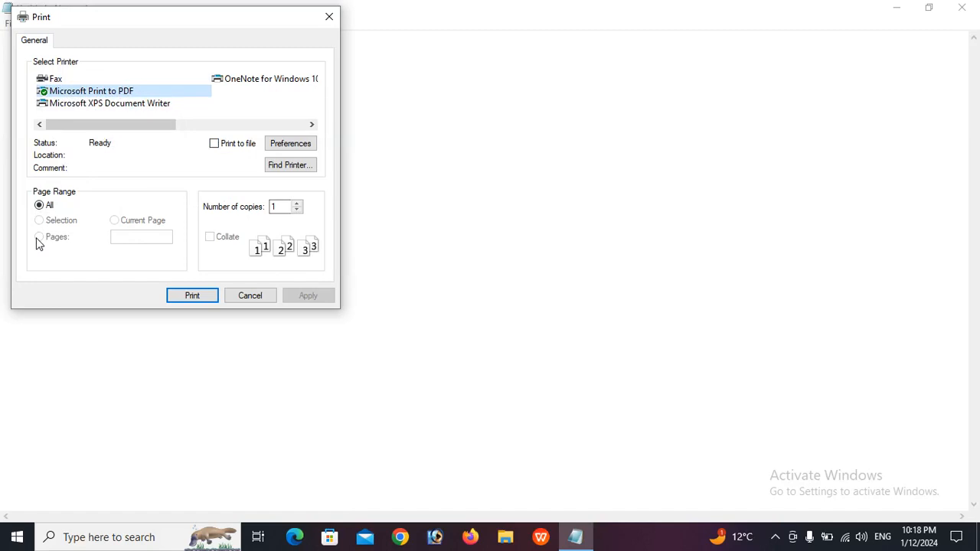
click(300, 212)
click(301, 211)
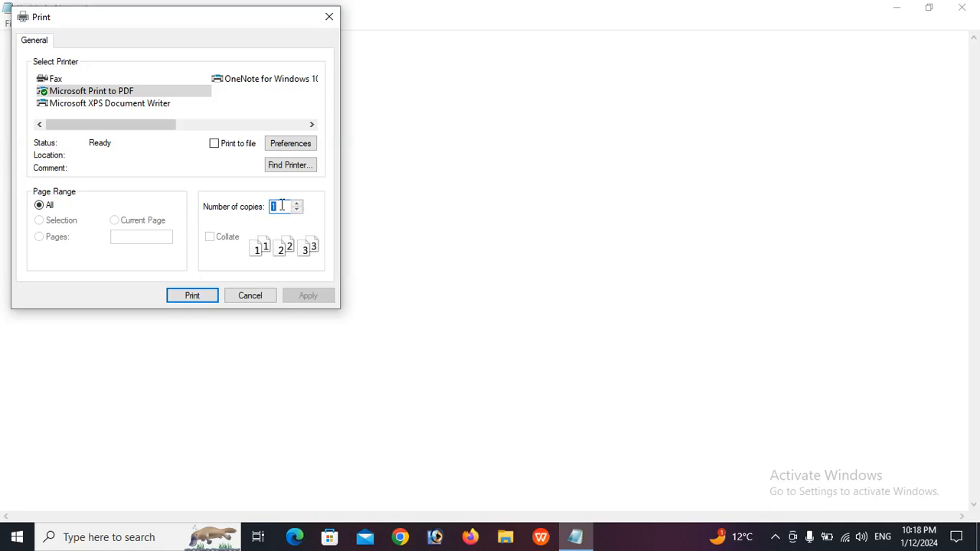
text(9)
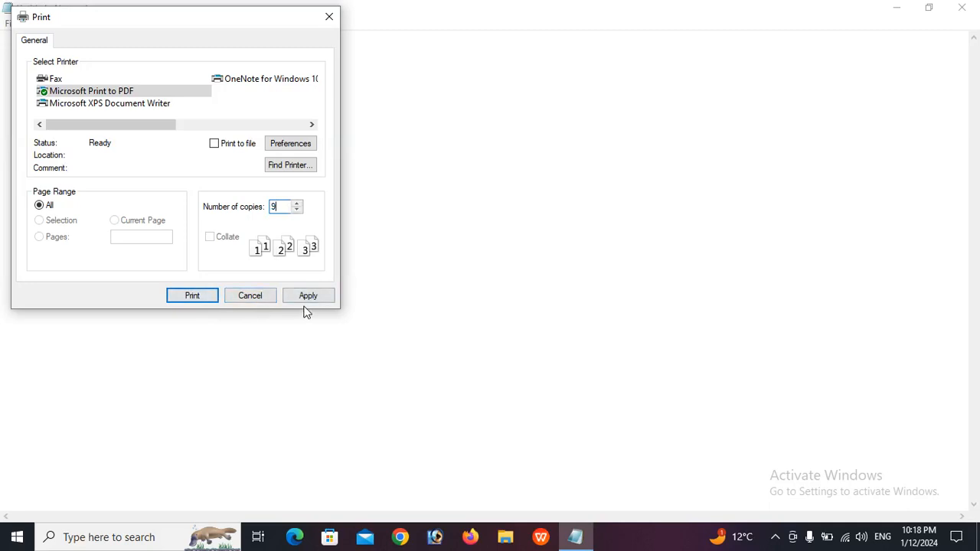
click(328, 17)
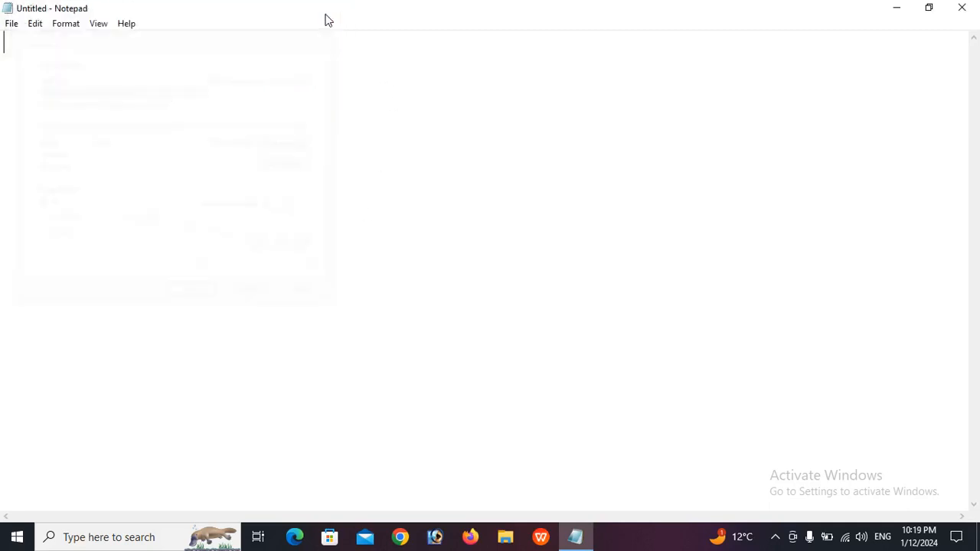
Exit Notepad, relaunch it from Windows Search's Recent list, and maximize the window
click(12, 24)
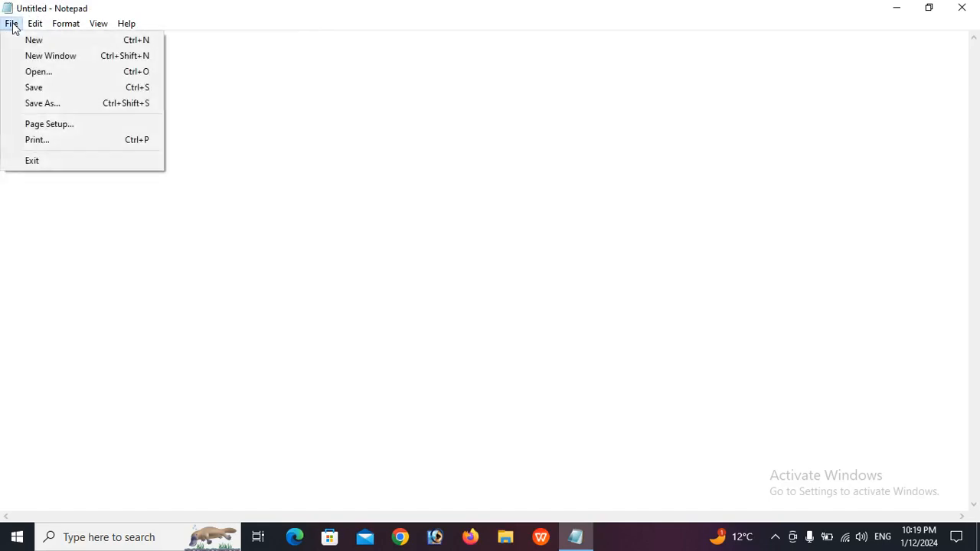
click(69, 168)
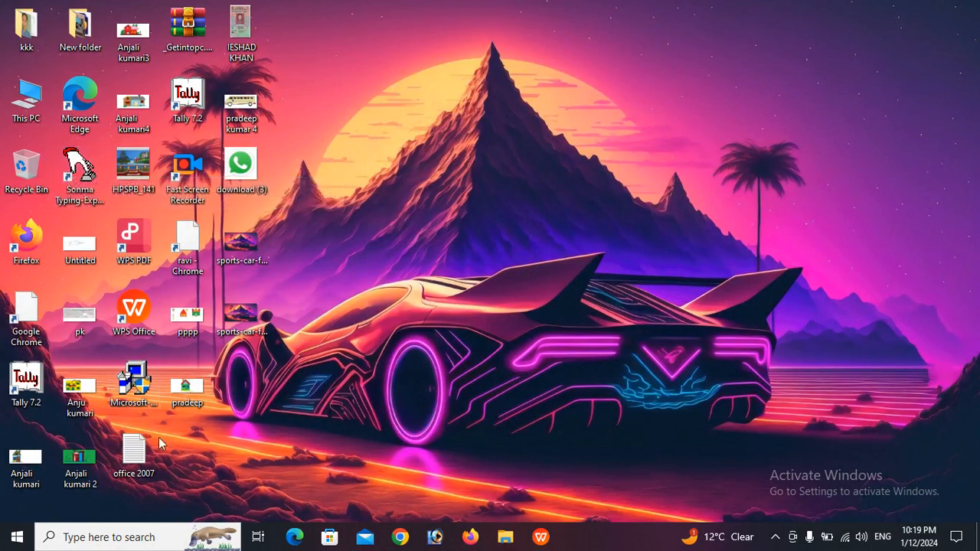
click(108, 539)
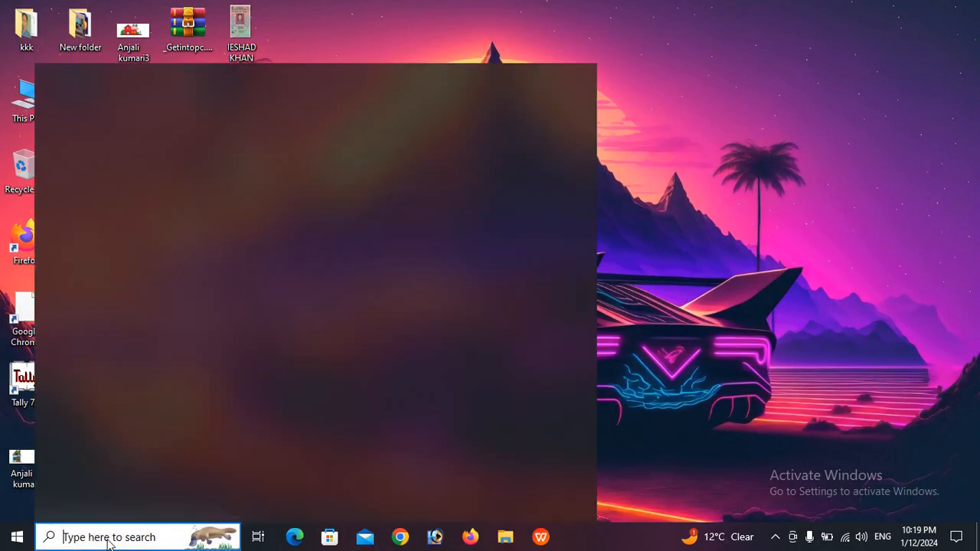
click(151, 271)
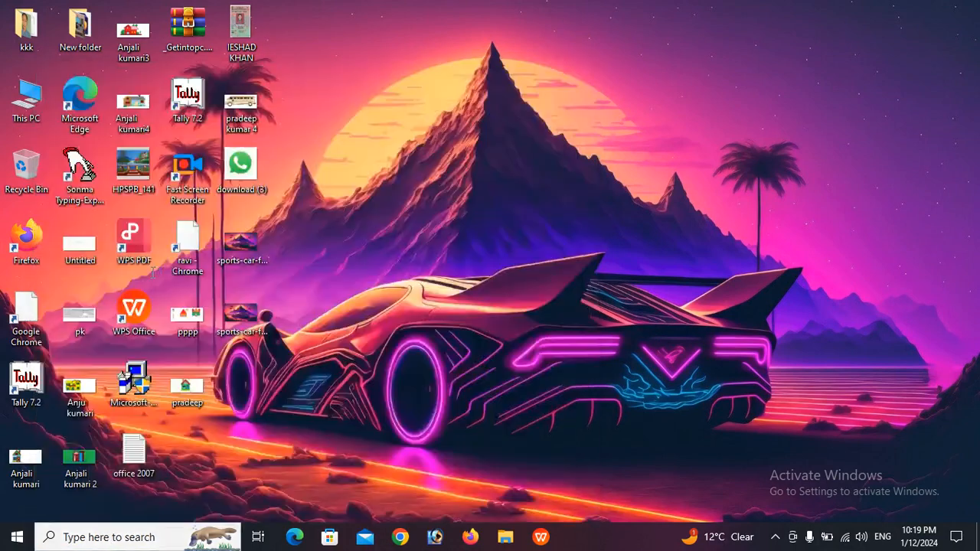
click(705, 16)
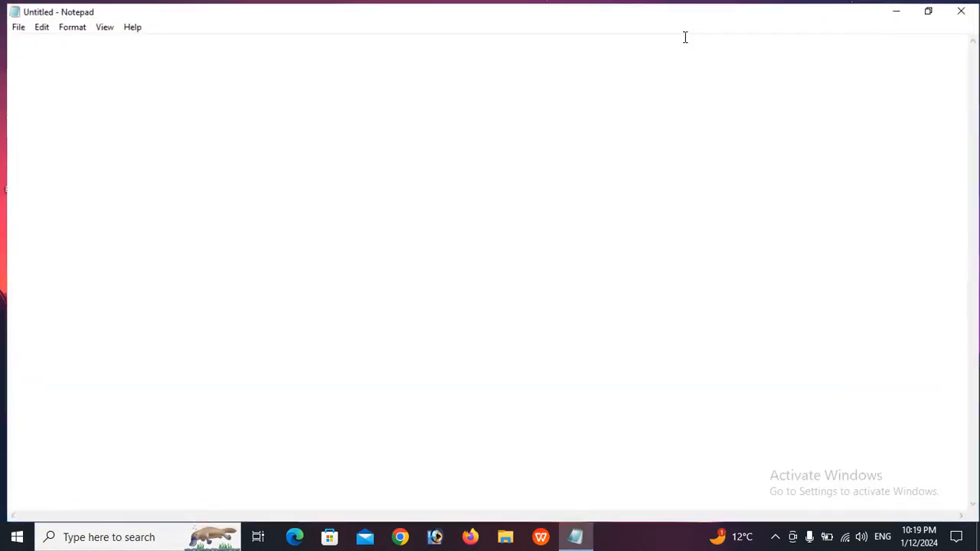
click(12, 25)
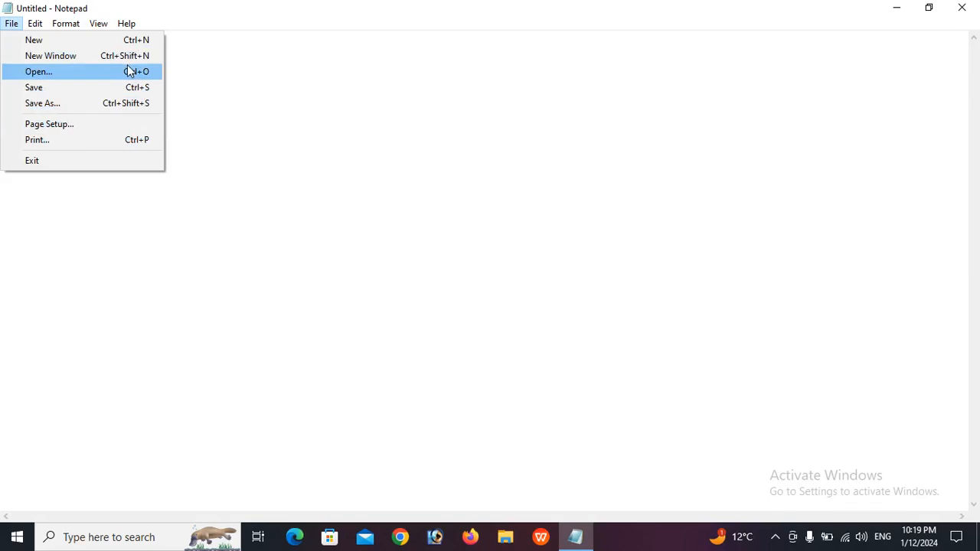
mouse_move(33, 26)
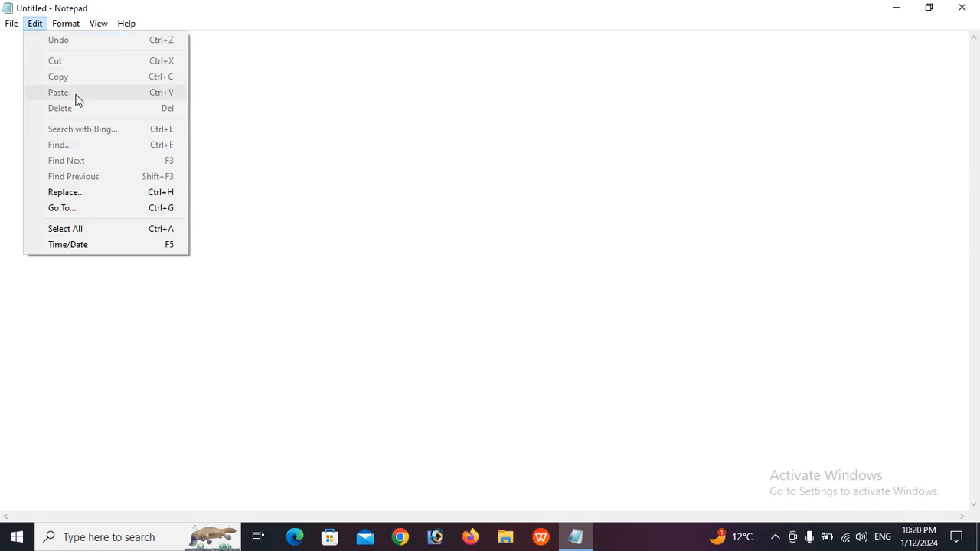
click(245, 225)
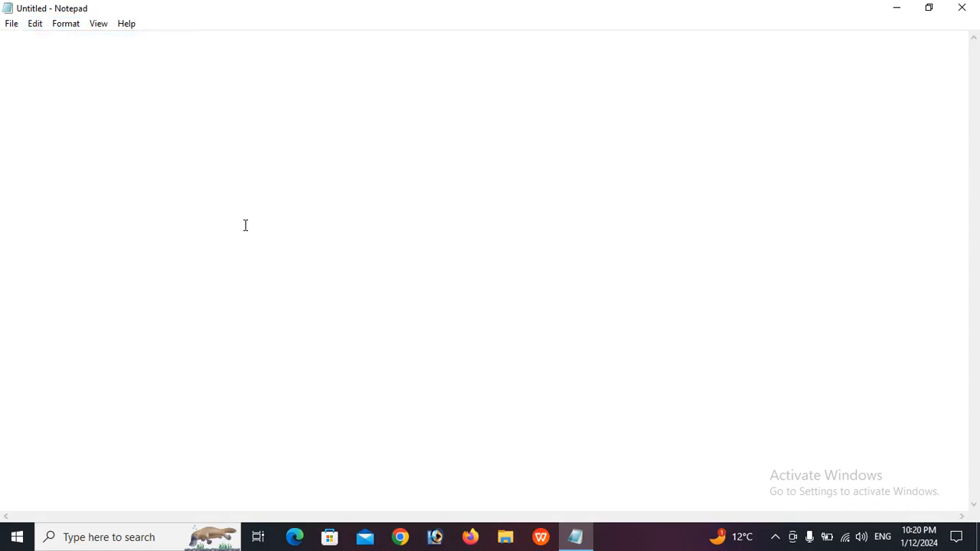
Type GKSTUDYPTNA and insert the missing A between P and T to spell GKSTUDYPATNA
text(GK)
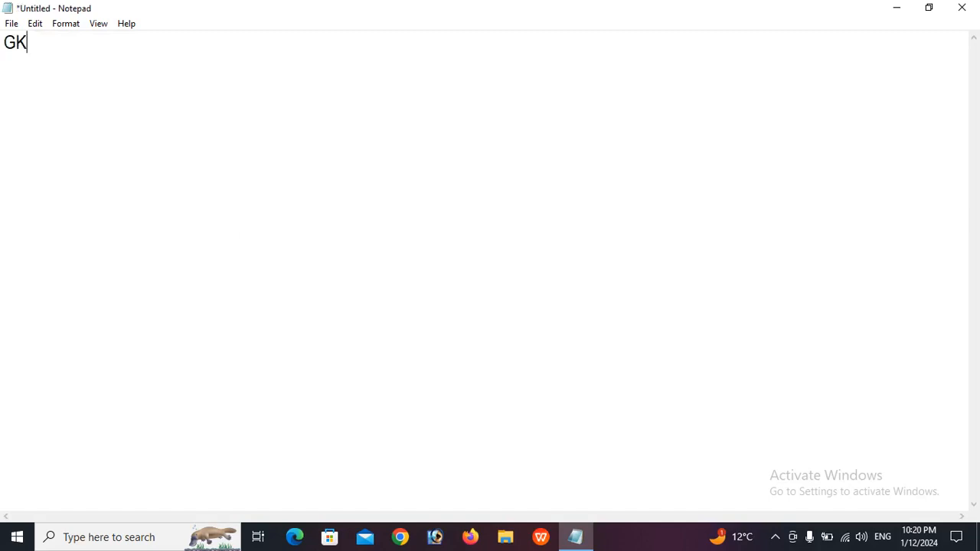
text(STUDY)
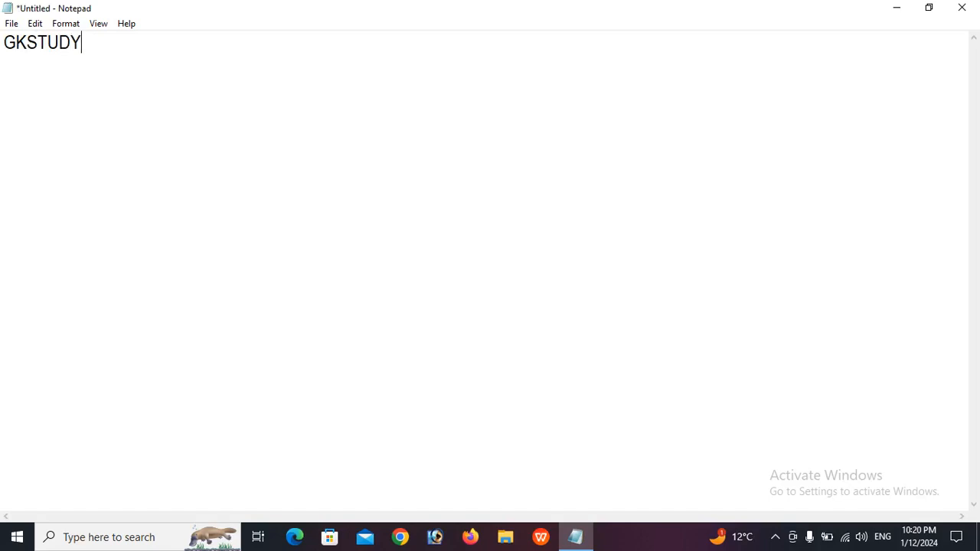
text(PTNA)
click(93, 44)
text(A)
click(162, 54)
click(34, 24)
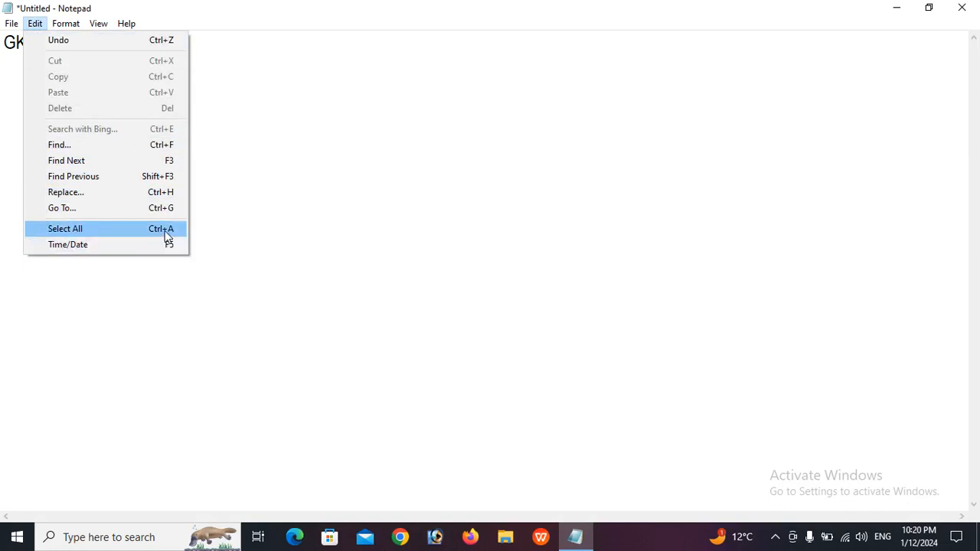
Select all the text and cut GKSTUDYPATNA out, leaving the document empty
click(100, 227)
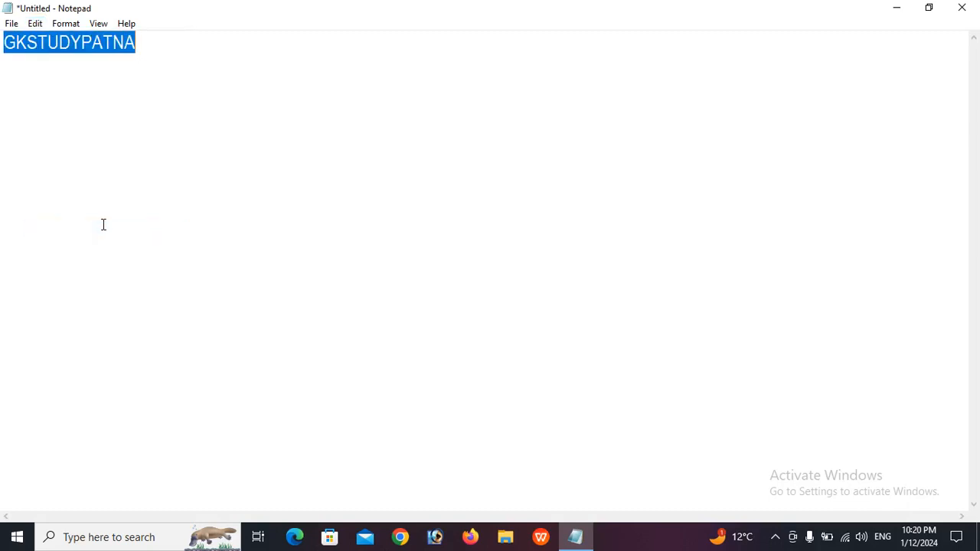
click(34, 25)
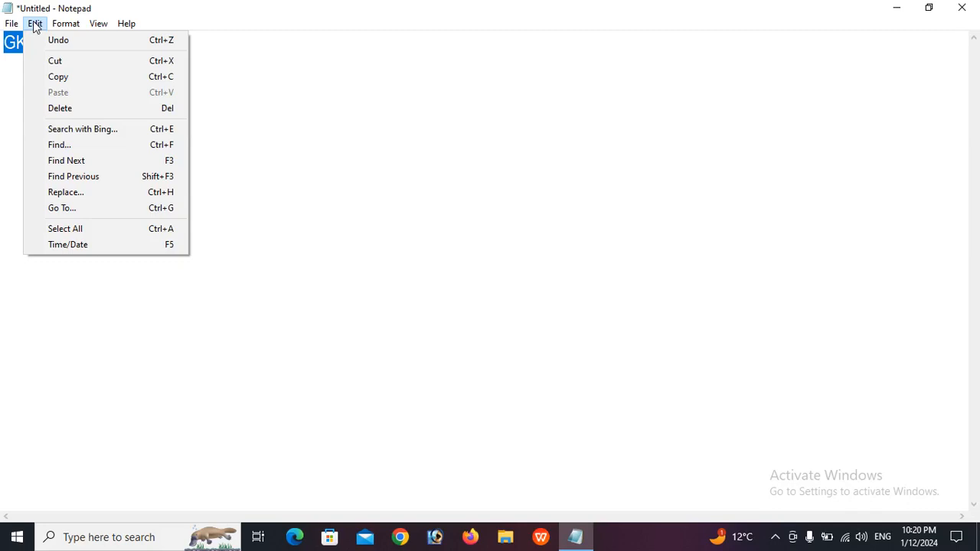
click(77, 59)
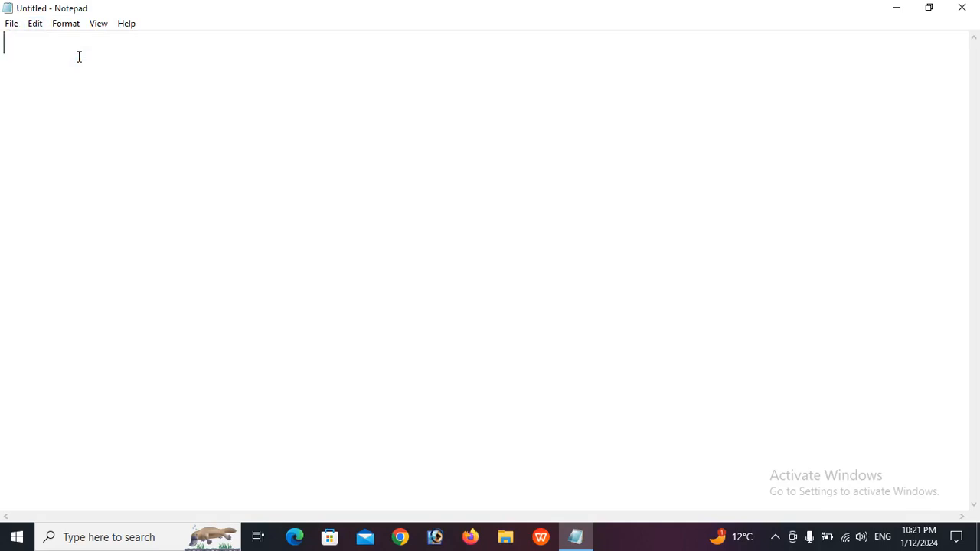
click(35, 25)
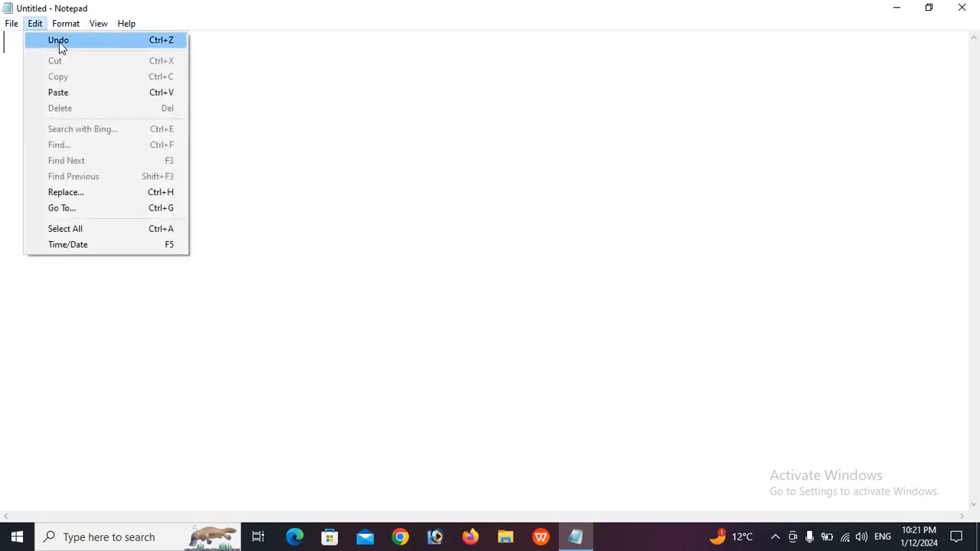
Undo the cut and paste, bringing GKSTUDYPATNA back into the document
click(59, 41)
key(ctrl+c)
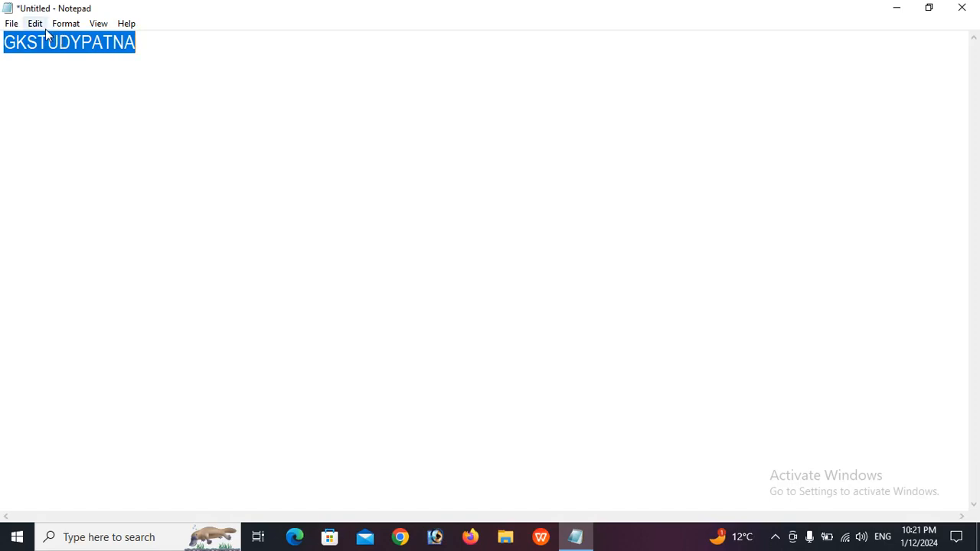
click(35, 24)
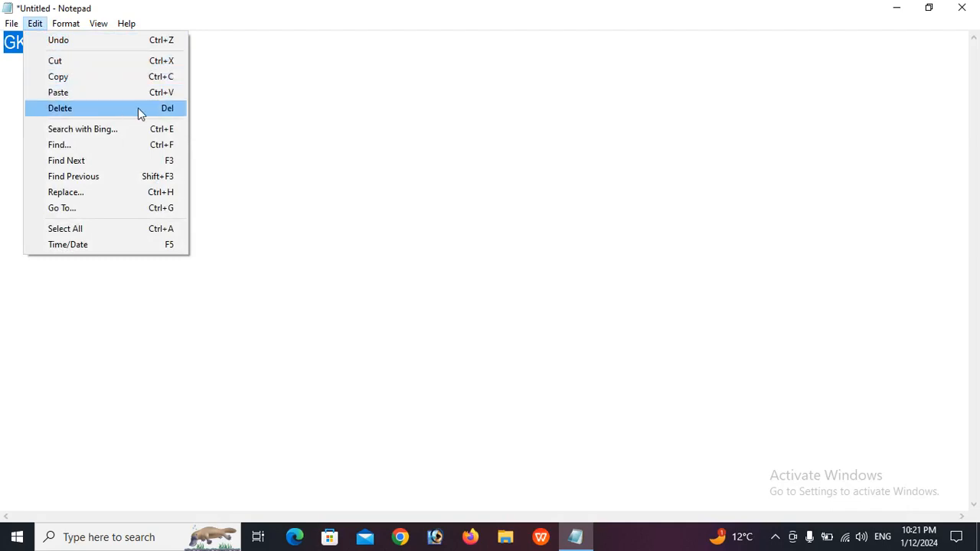
click(153, 92)
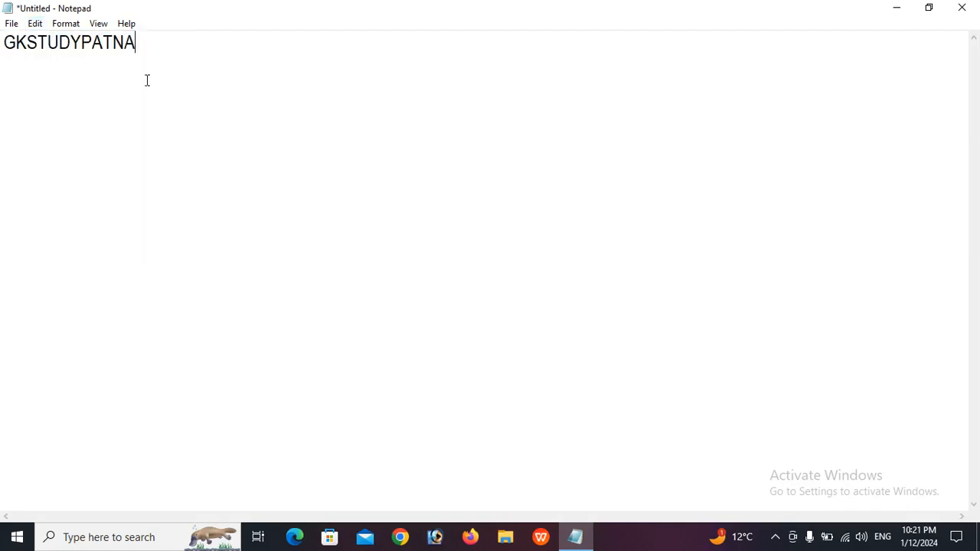
Select the word GKSTUDYPATNA and copy it to the clipboard
double_click(147, 45)
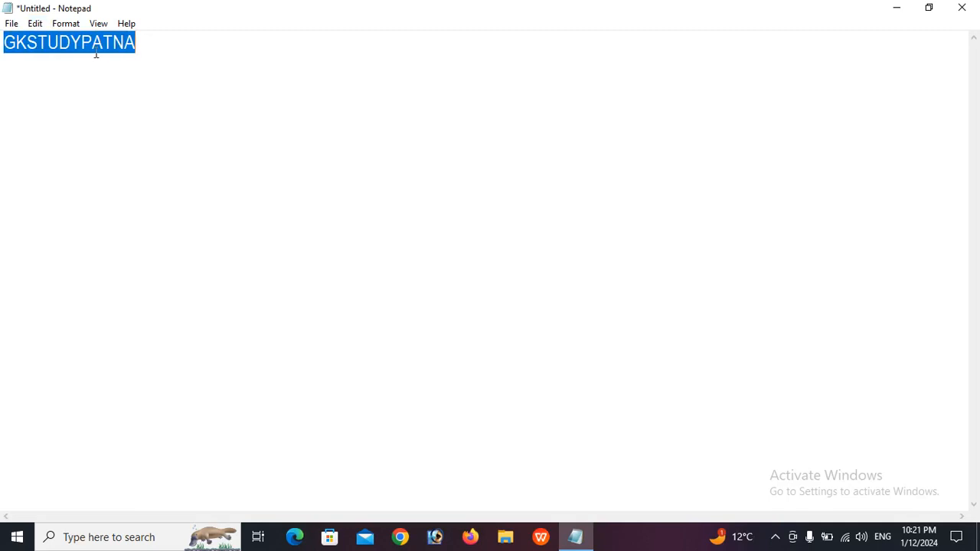
click(37, 27)
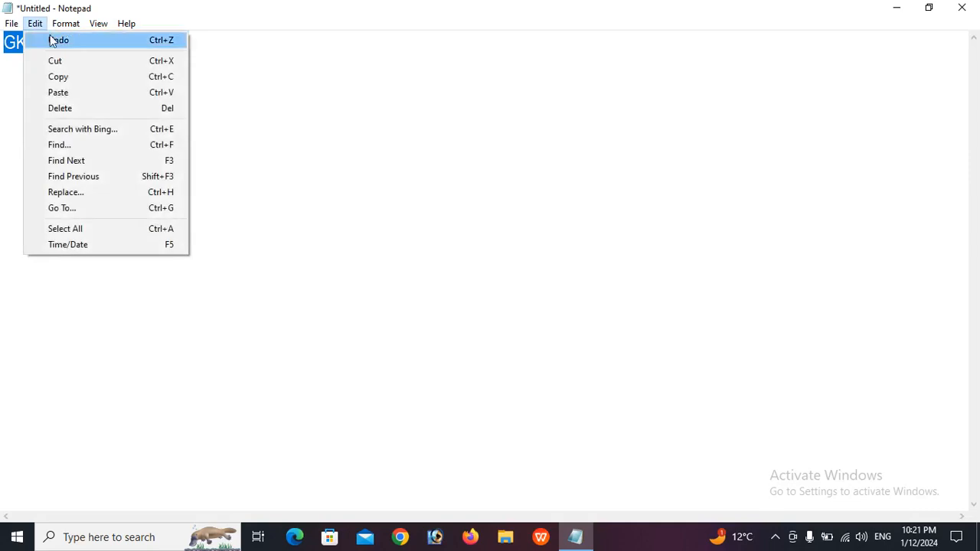
click(66, 77)
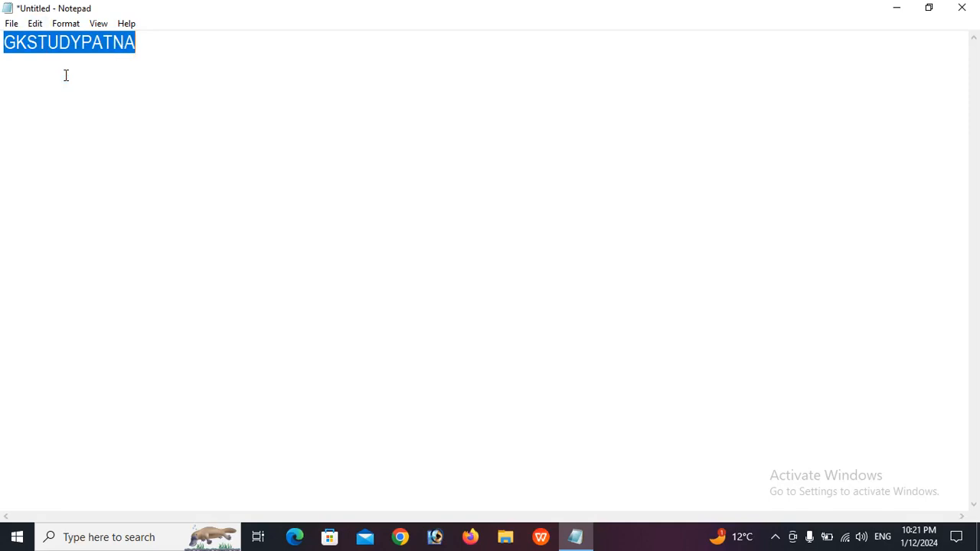
click(35, 25)
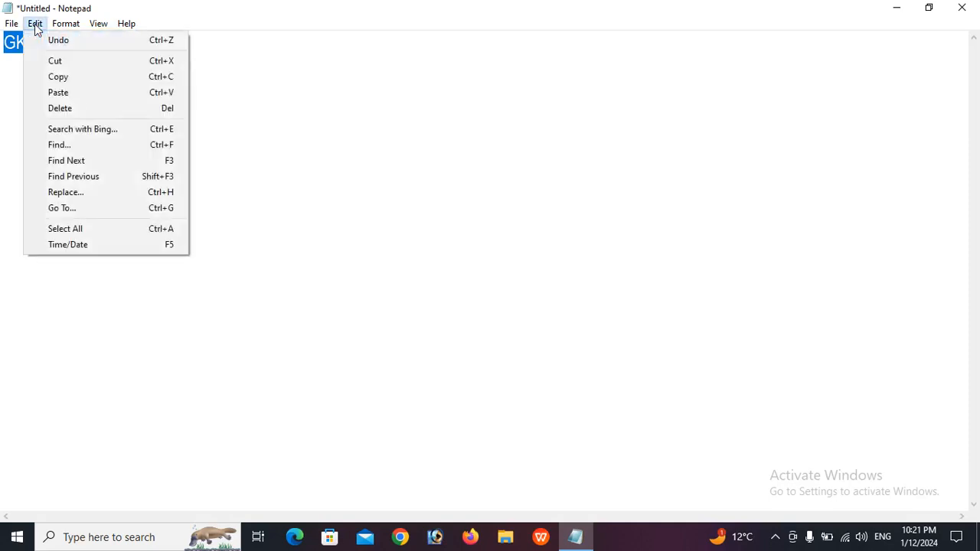
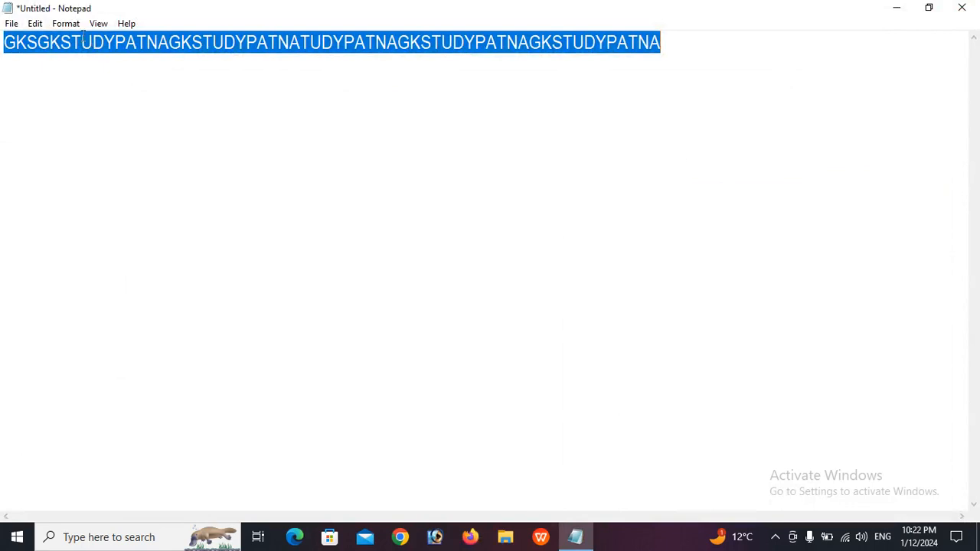
Search for GK and step forward through every match until the no-more-matches message
click(34, 23)
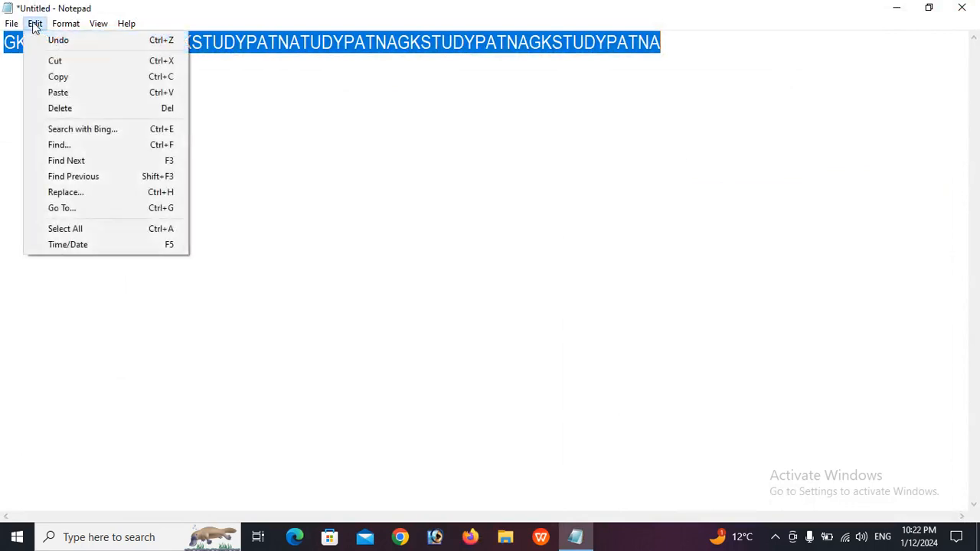
click(75, 150)
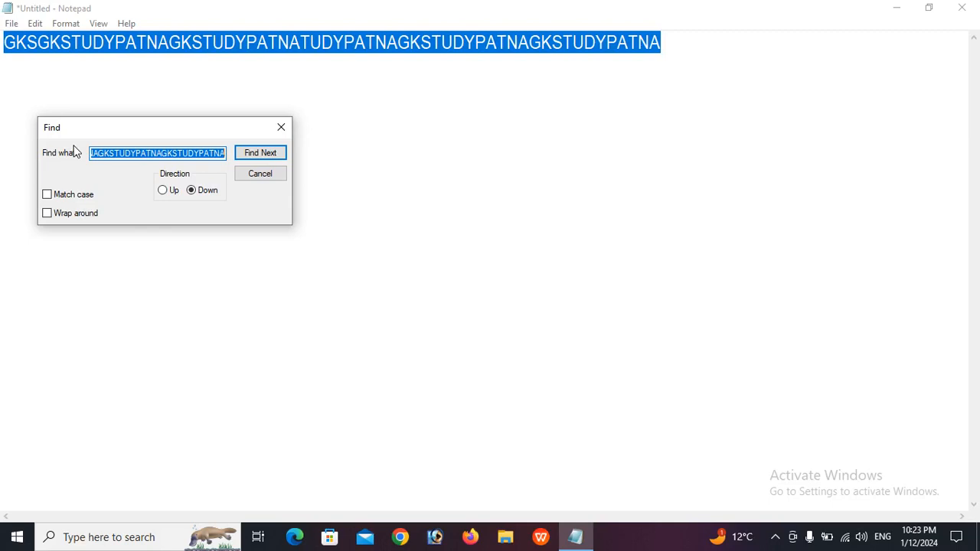
text(GK)
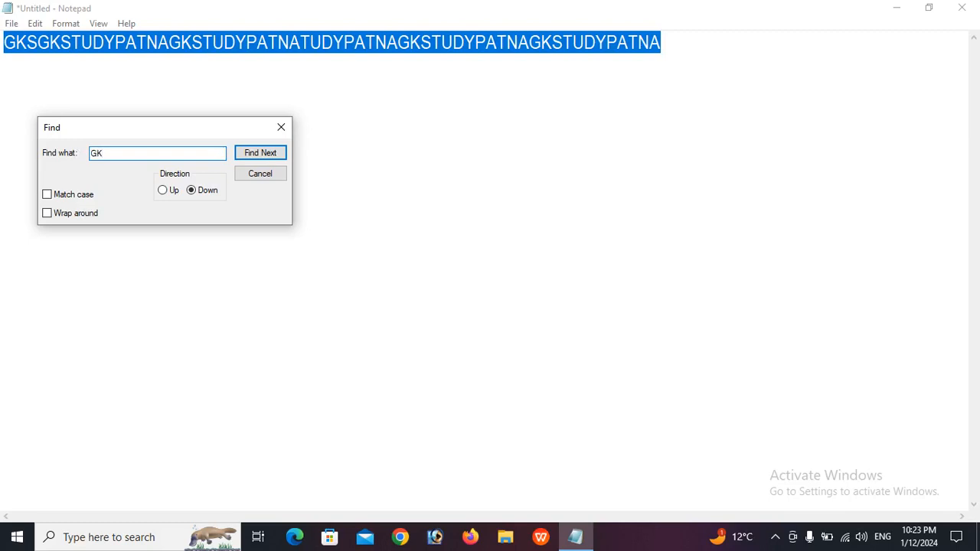
click(263, 154)
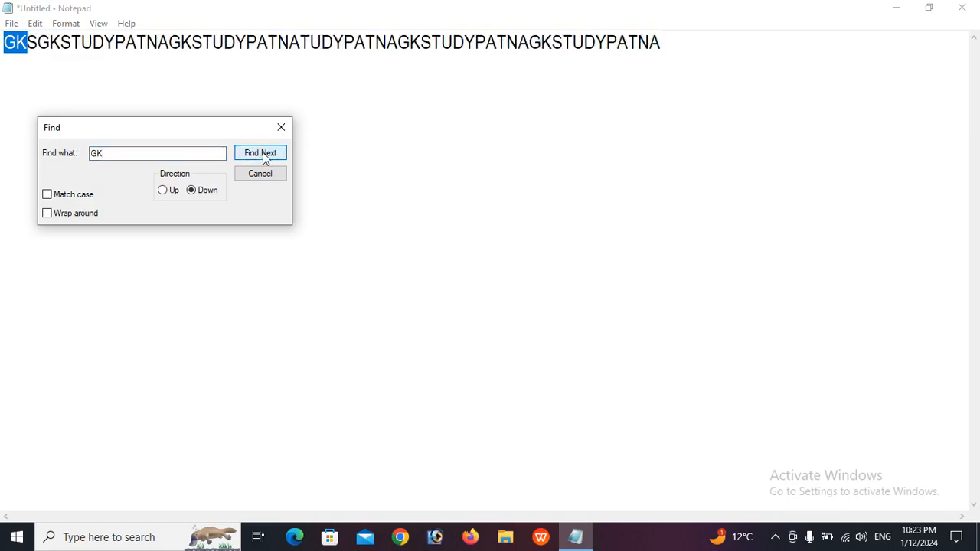
click(263, 152)
click(262, 152)
click(263, 152)
click(262, 152)
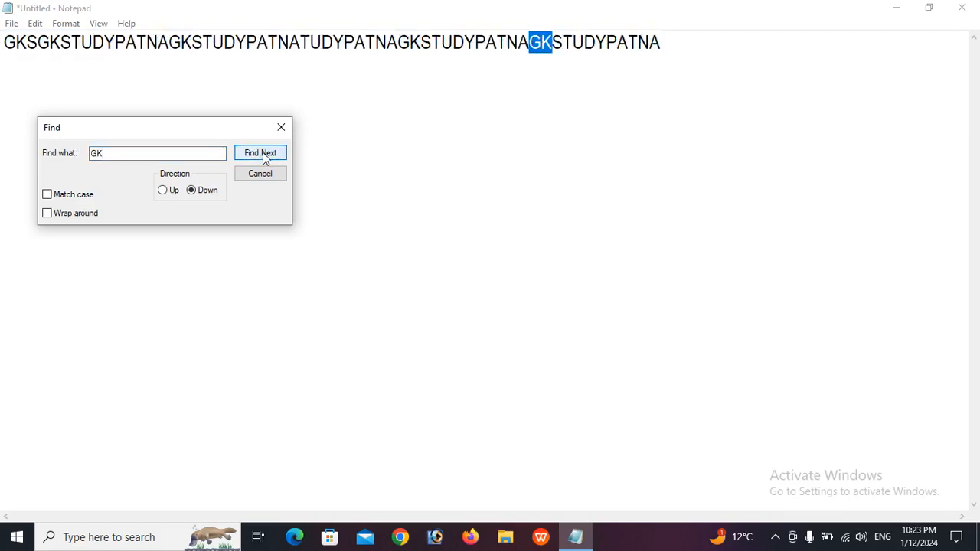
click(262, 153)
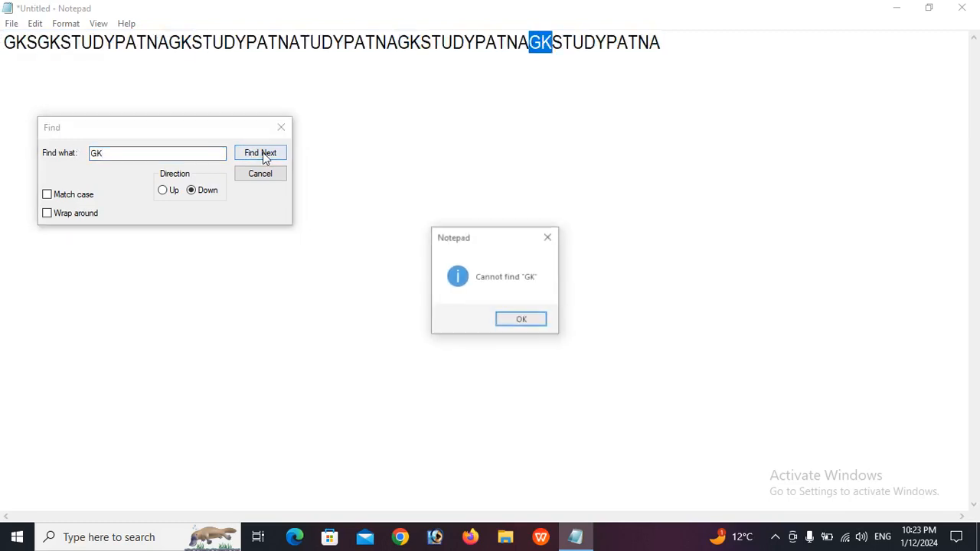
click(524, 310)
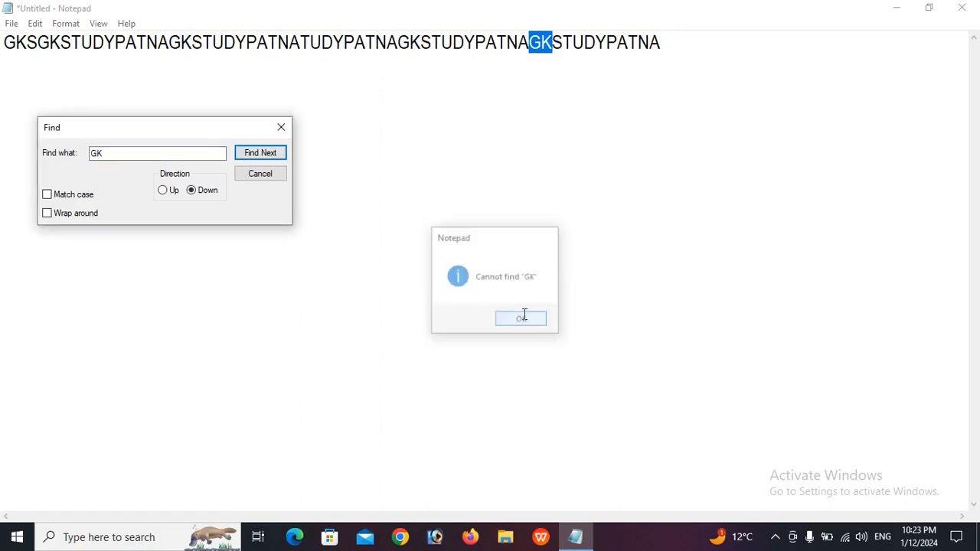
Switch the search direction to Up, step back to the first GK, and close Find
click(164, 191)
click(259, 153)
click(259, 156)
click(259, 154)
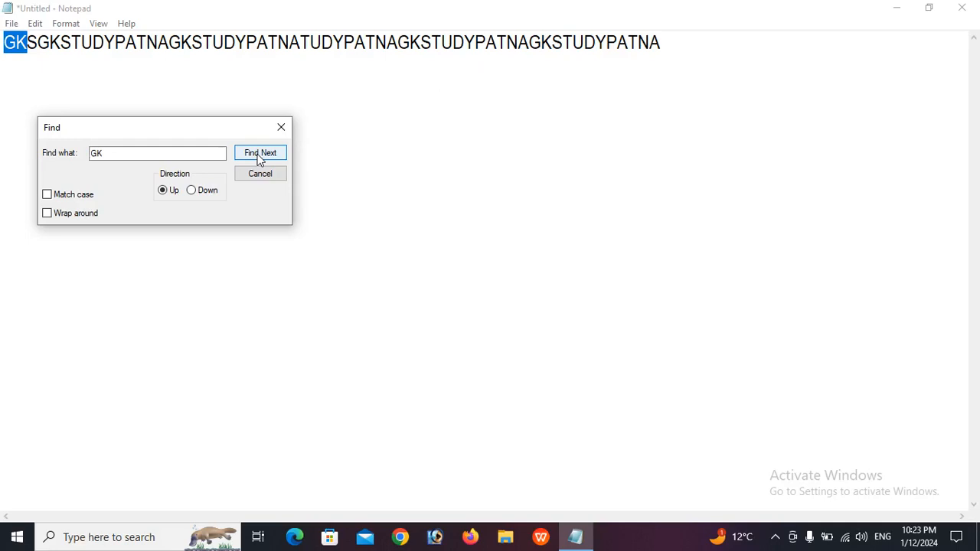
click(279, 129)
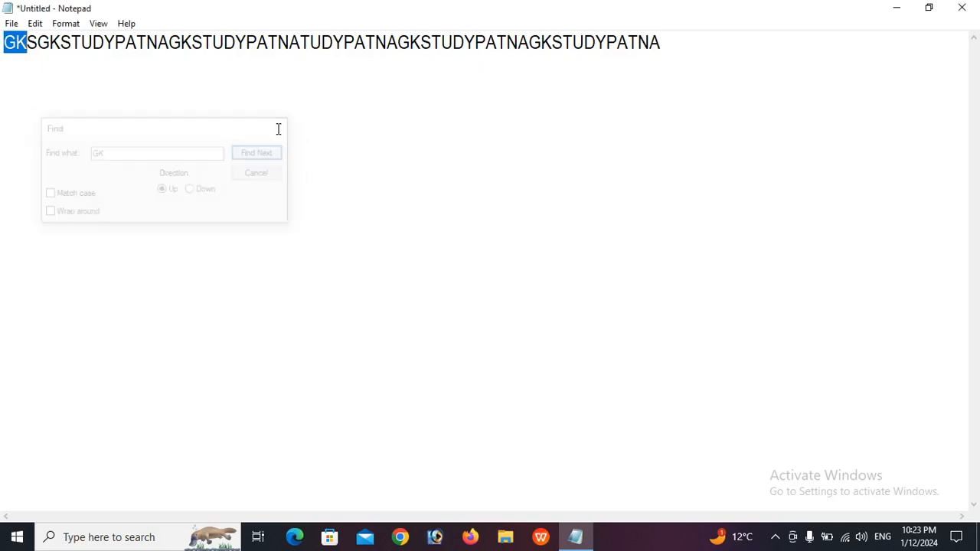
Step forward through the GK matches with Edit > Find Next
click(35, 24)
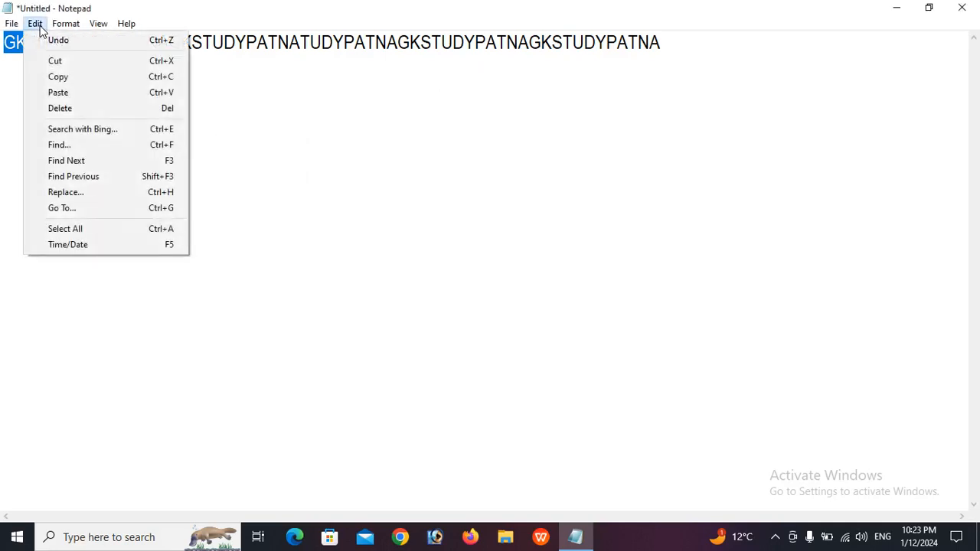
click(85, 164)
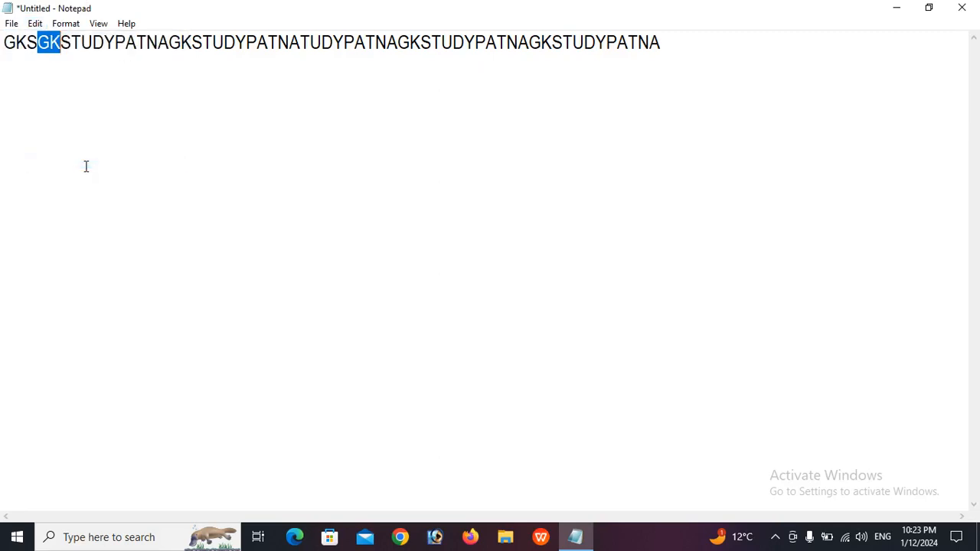
click(34, 22)
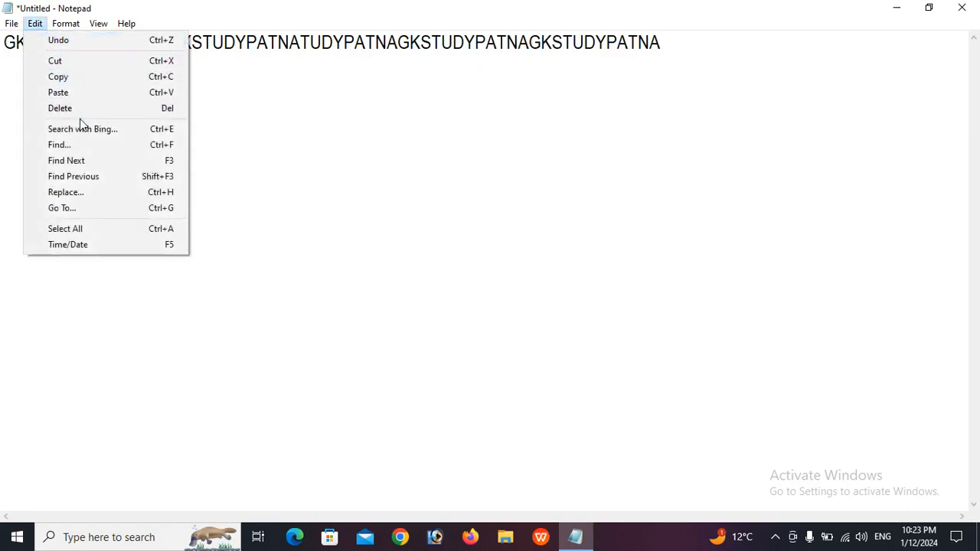
click(70, 159)
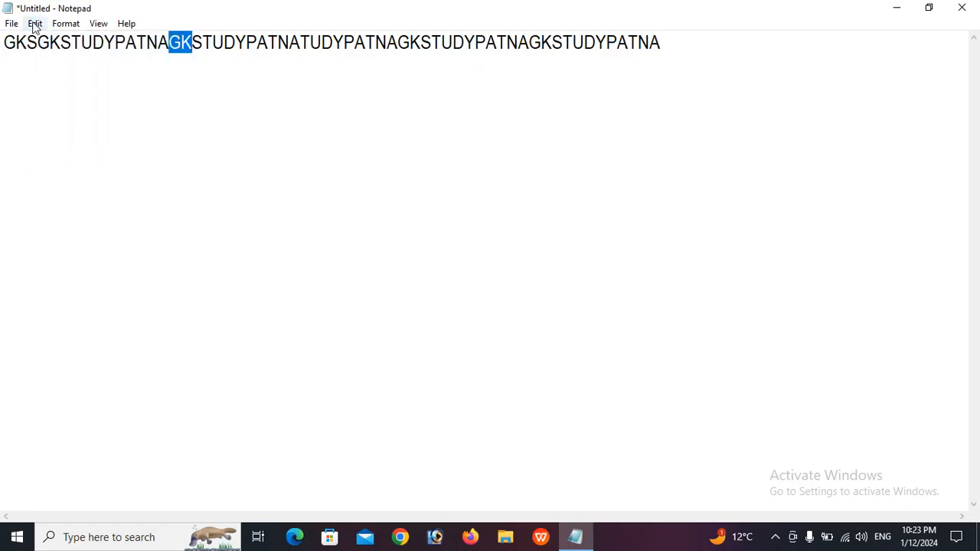
click(35, 23)
click(75, 164)
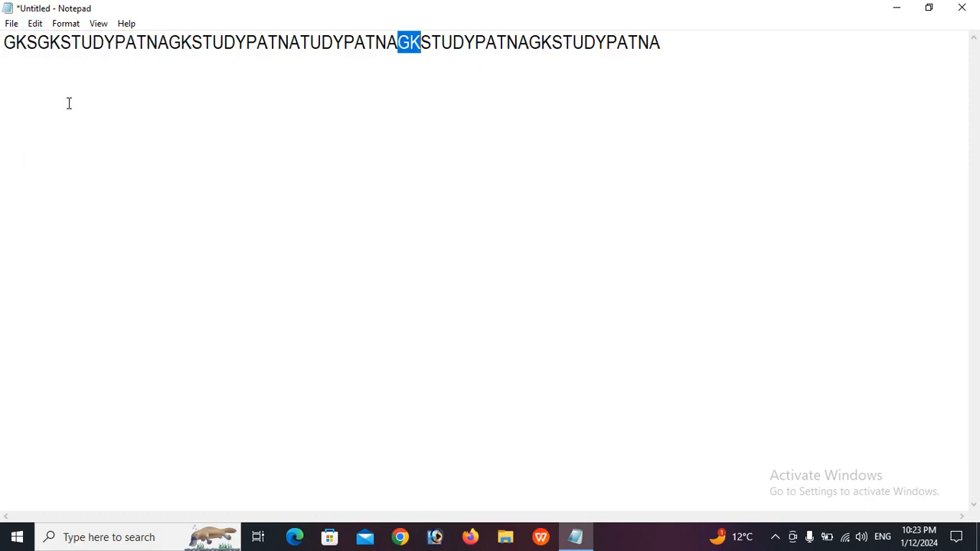
Step back to the second GK with Edit > Find Previous twice
click(36, 24)
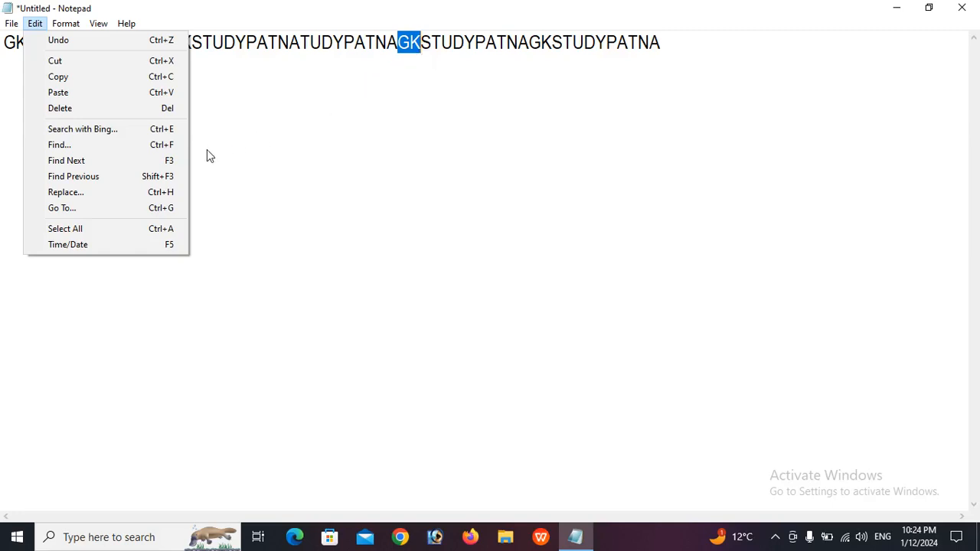
click(156, 176)
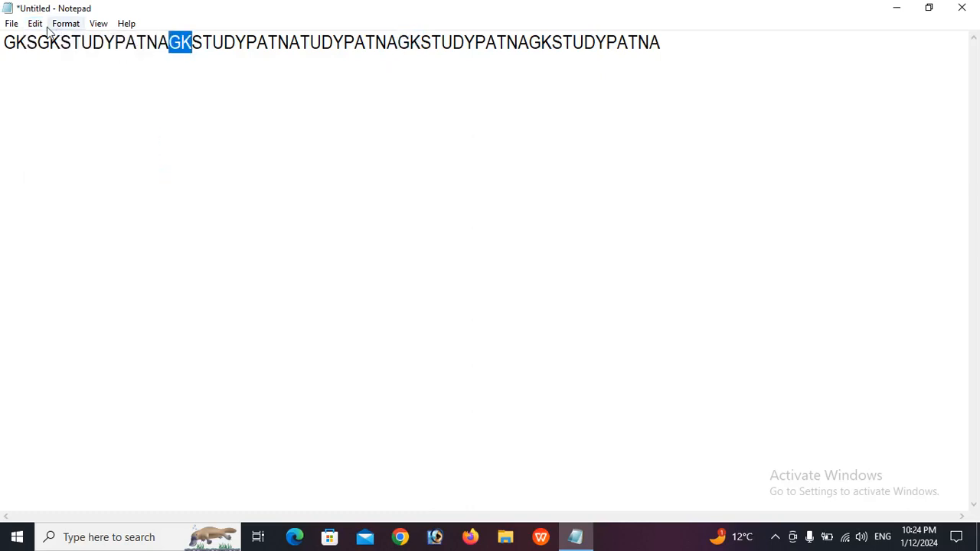
click(36, 23)
click(137, 178)
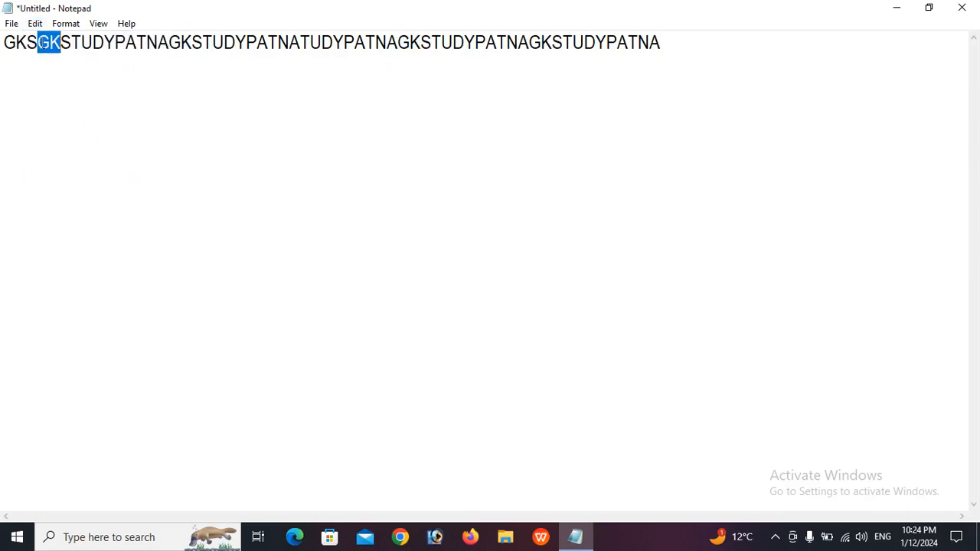
click(36, 24)
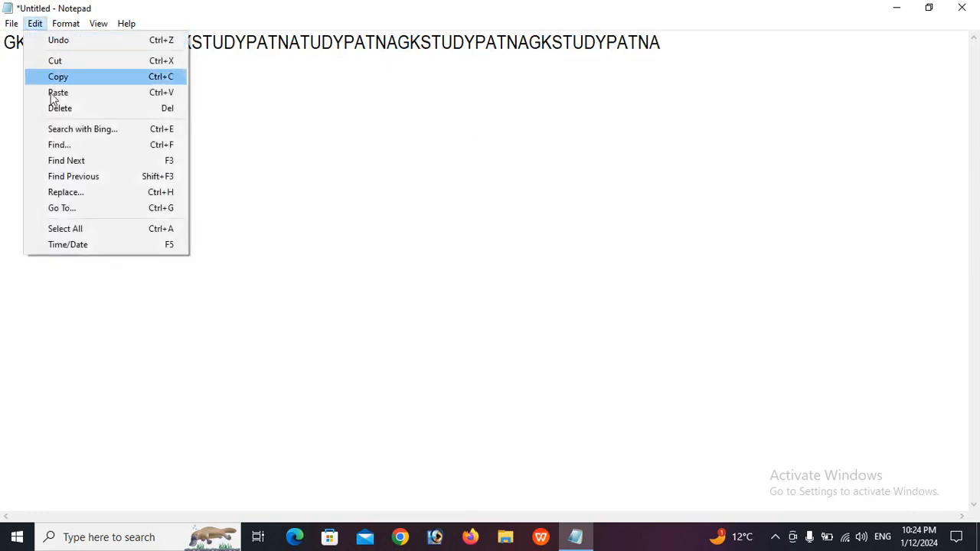
Cancel the Replace window and select the whole line of text
click(83, 194)
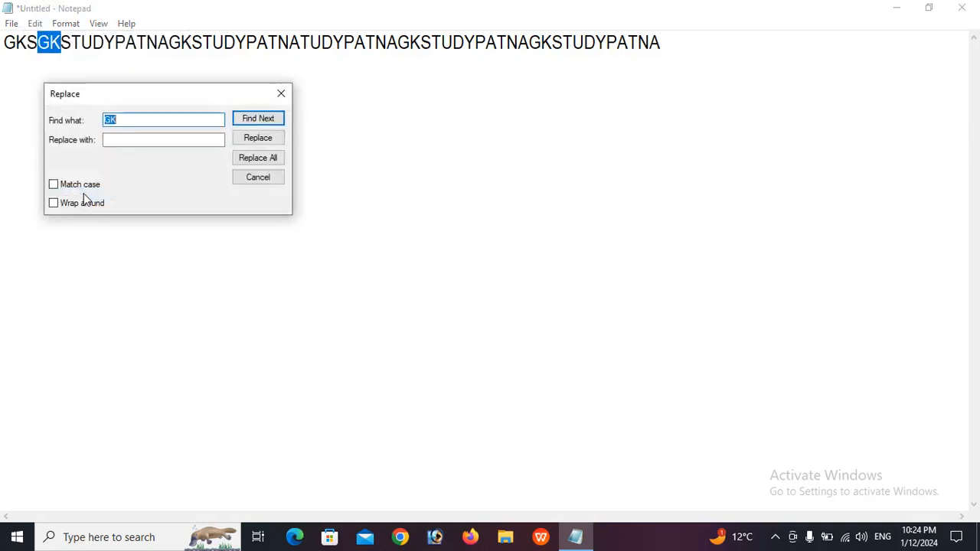
click(281, 94)
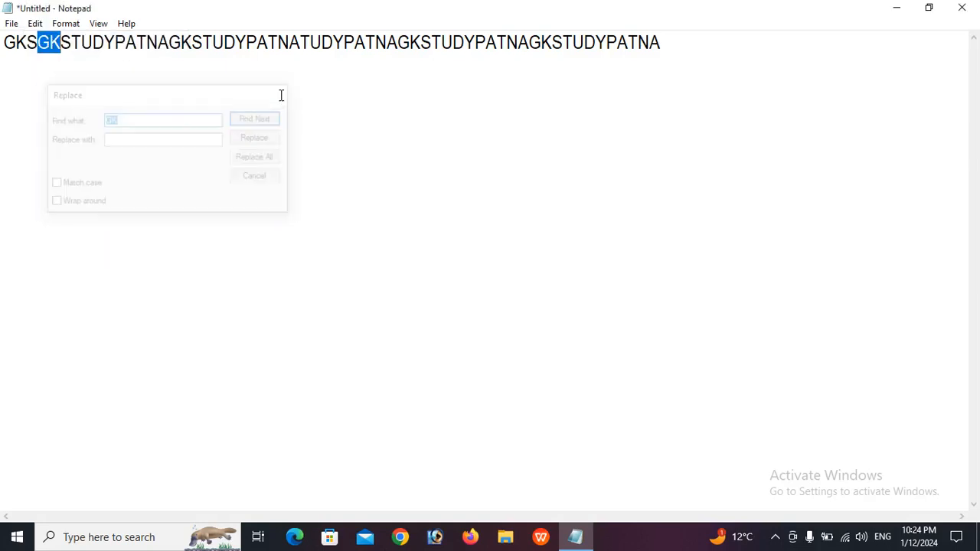
click(285, 49)
double_click(290, 50)
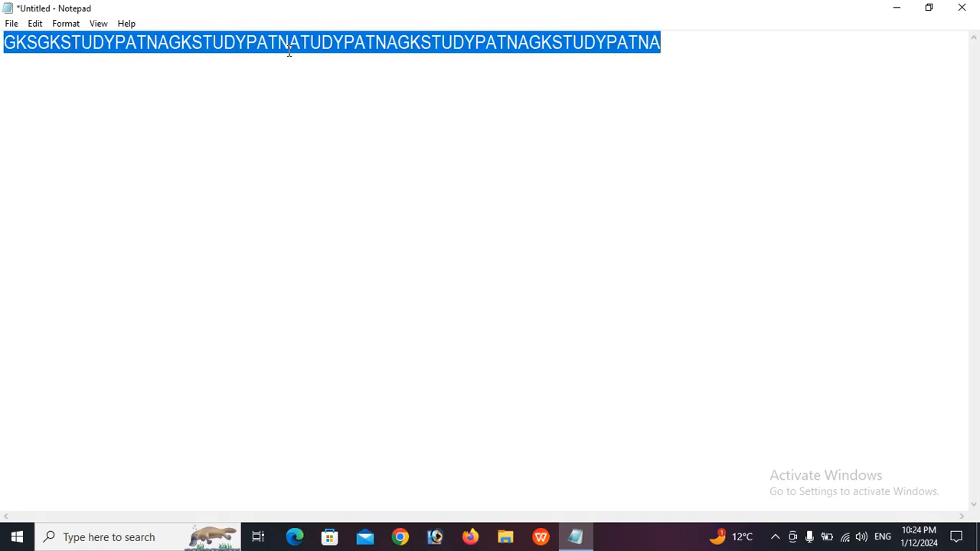
Replace all occurrences of GK with the person's name in capitals using Replace All
click(39, 24)
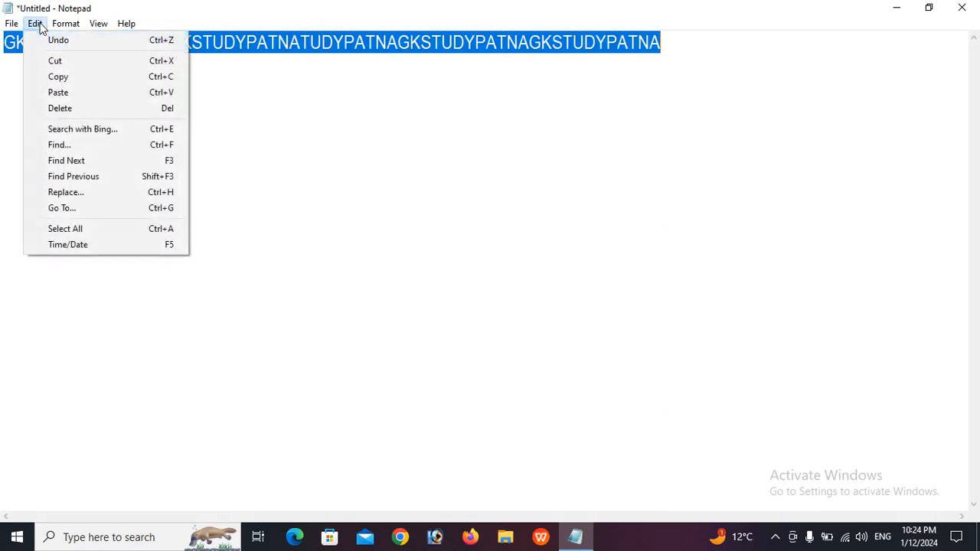
click(81, 196)
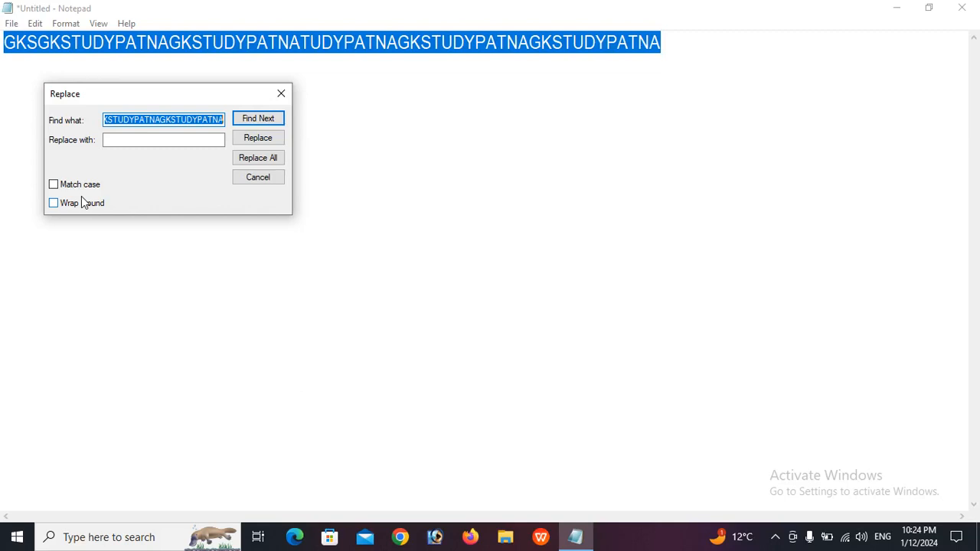
text(GK)
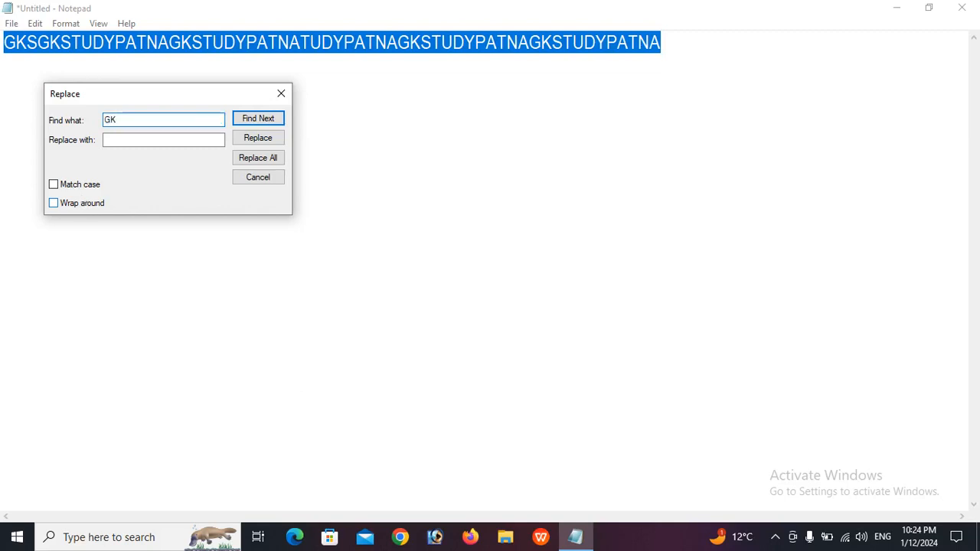
click(126, 139)
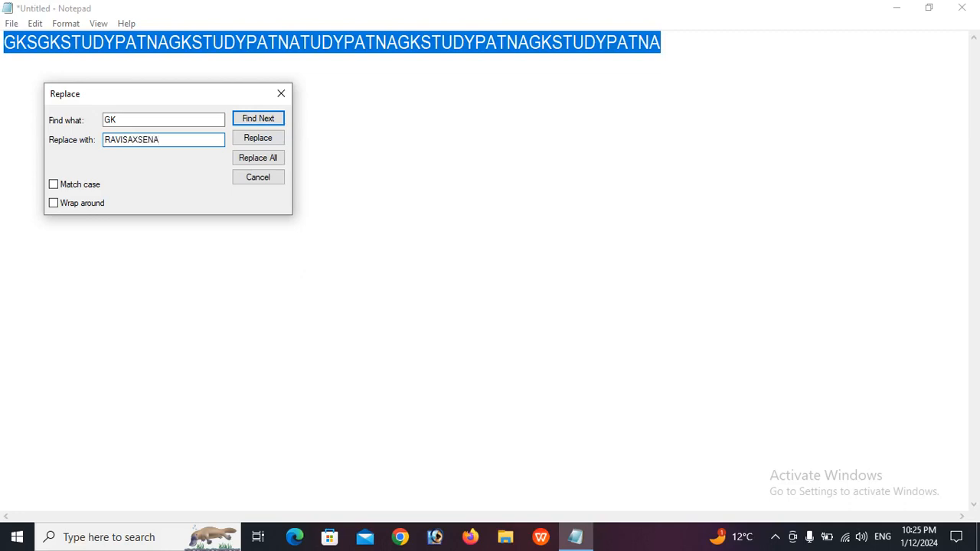
click(270, 158)
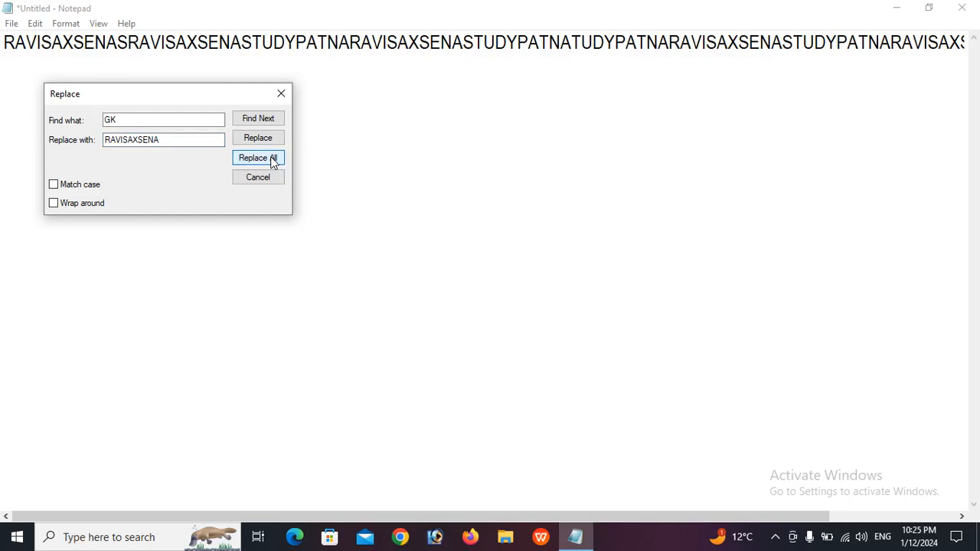
click(274, 161)
Close Replace, select all the text, and open and cancel the Go To prompt twice
click(281, 95)
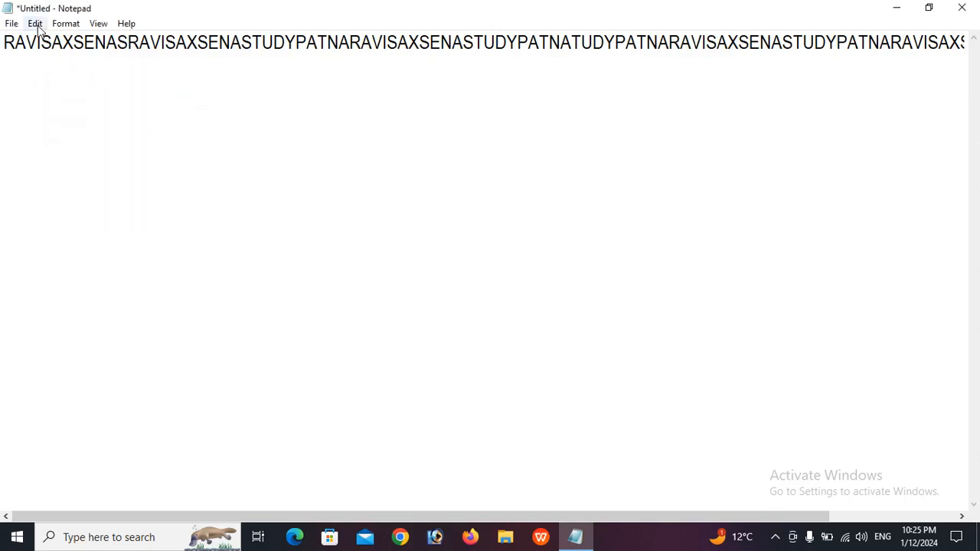
click(36, 24)
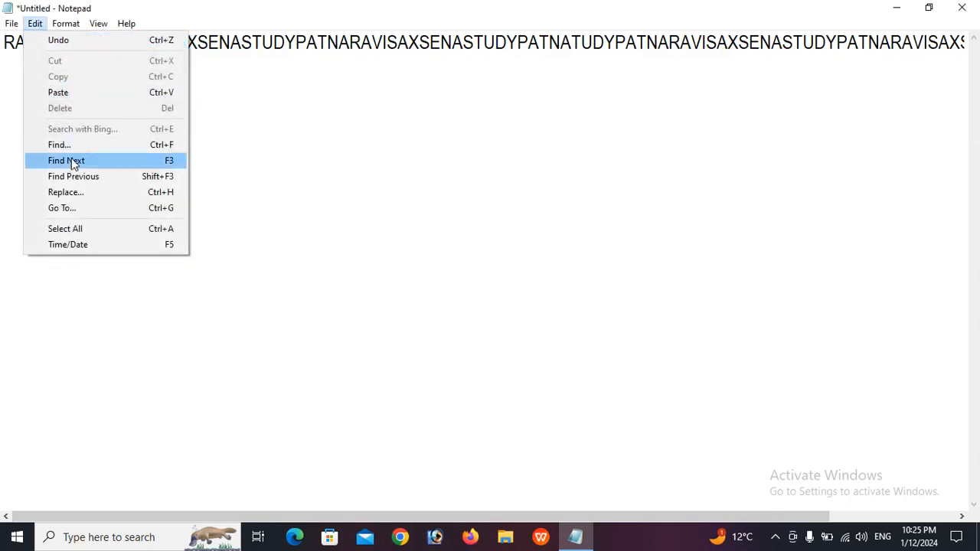
click(90, 208)
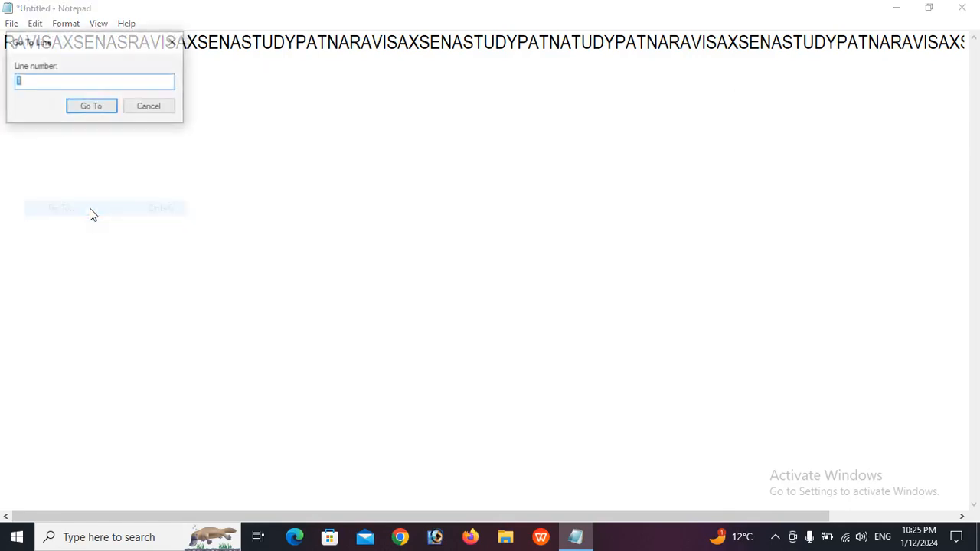
click(173, 40)
click(179, 44)
key(ctrl+a)
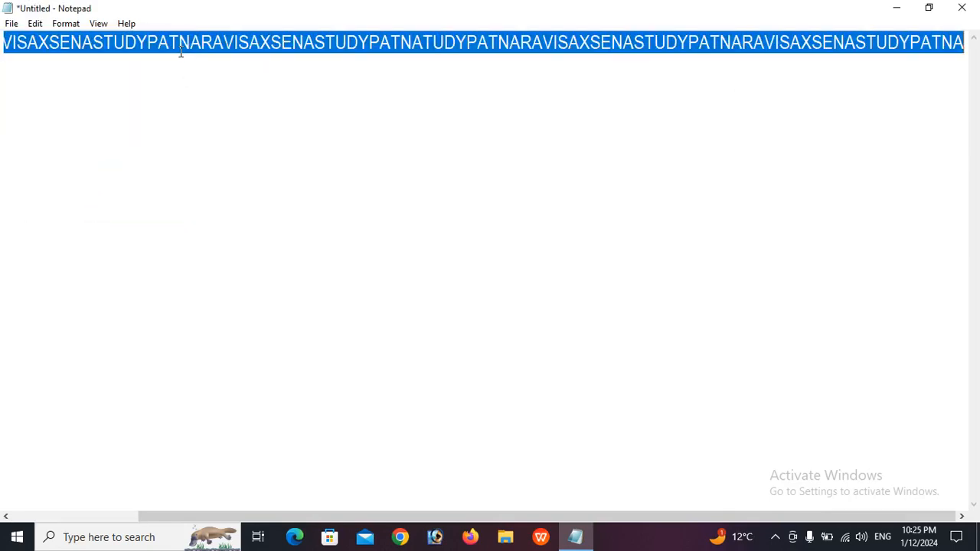
click(35, 23)
click(90, 208)
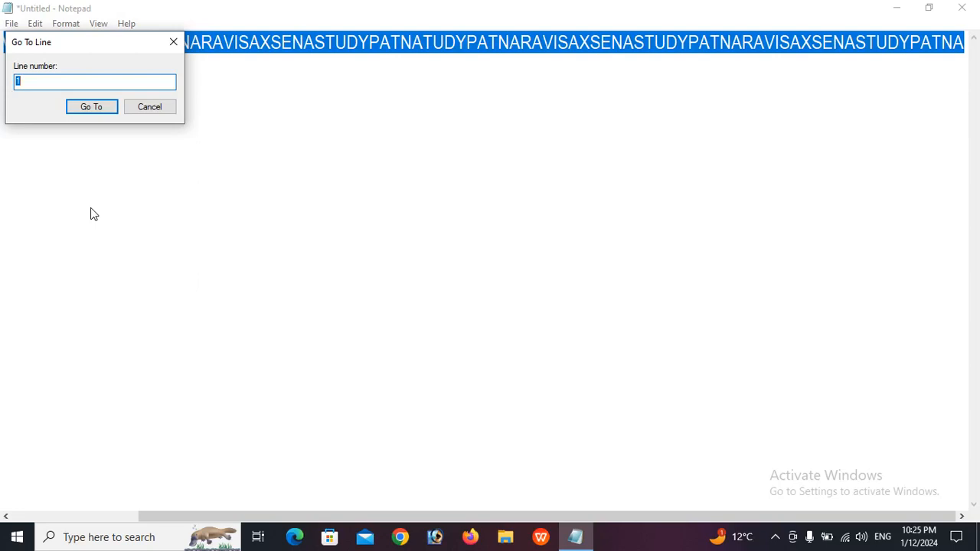
click(149, 106)
Split the line after the first PATNA, select both lines, and cancel Go To again
click(422, 44)
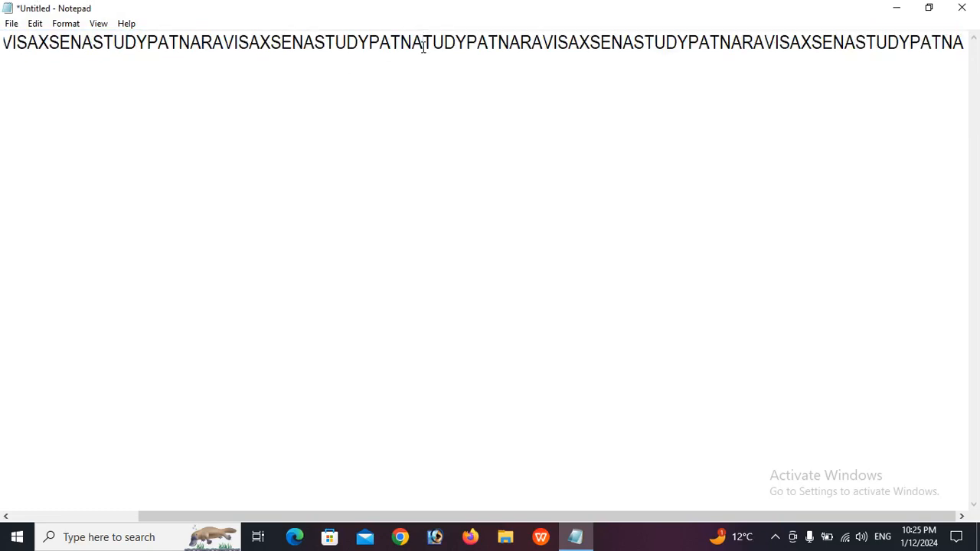
key(Return)
drag(579, 92, 7, 38)
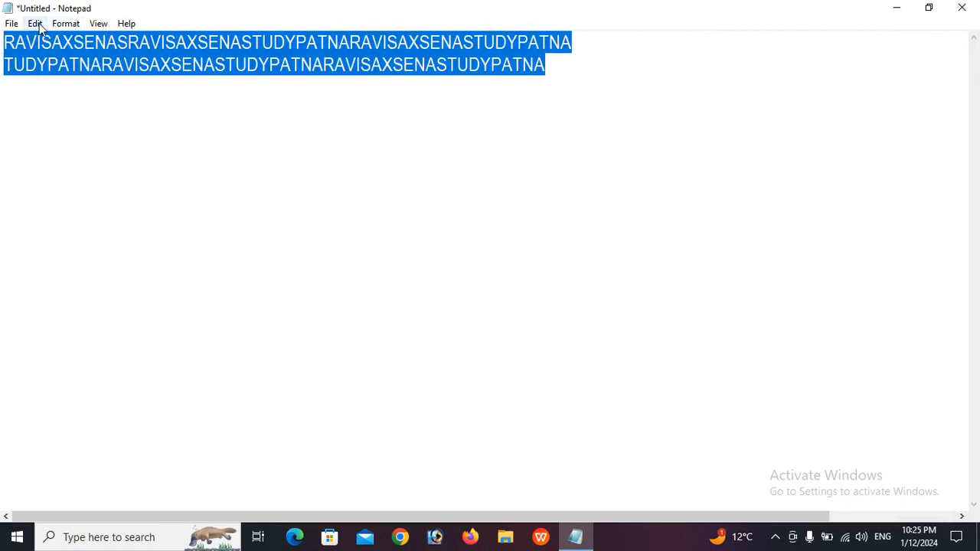
click(35, 23)
click(71, 208)
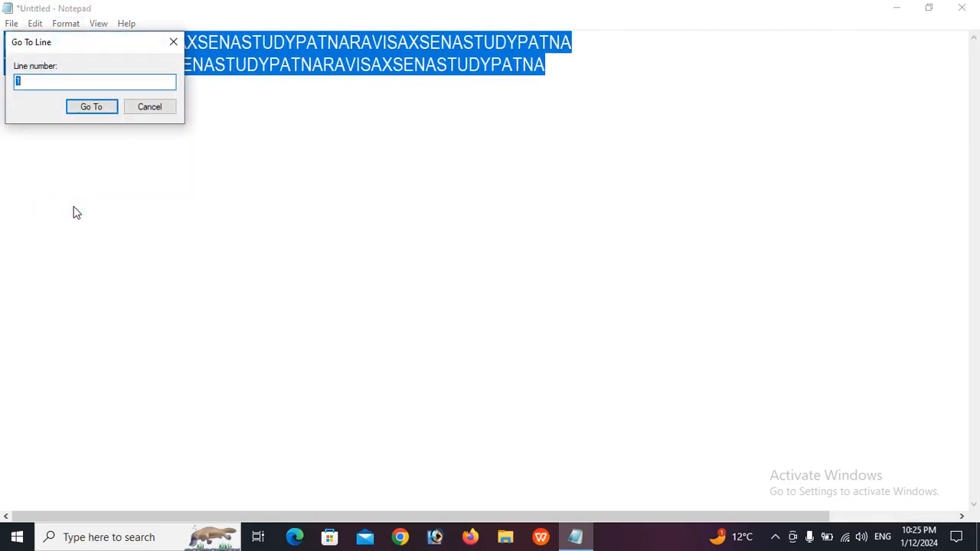
click(173, 41)
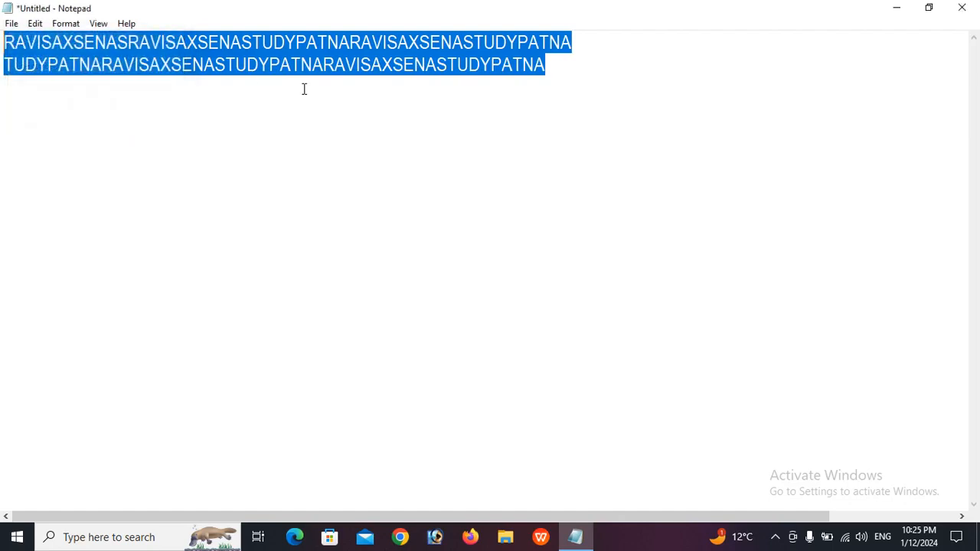
click(564, 82)
Add the lines 'JOJFOJEWOJFOPQJWP3F' and 'JFOWEJFOPJQ' below the existing text
key(Return)
text(JOJFOJEWO)
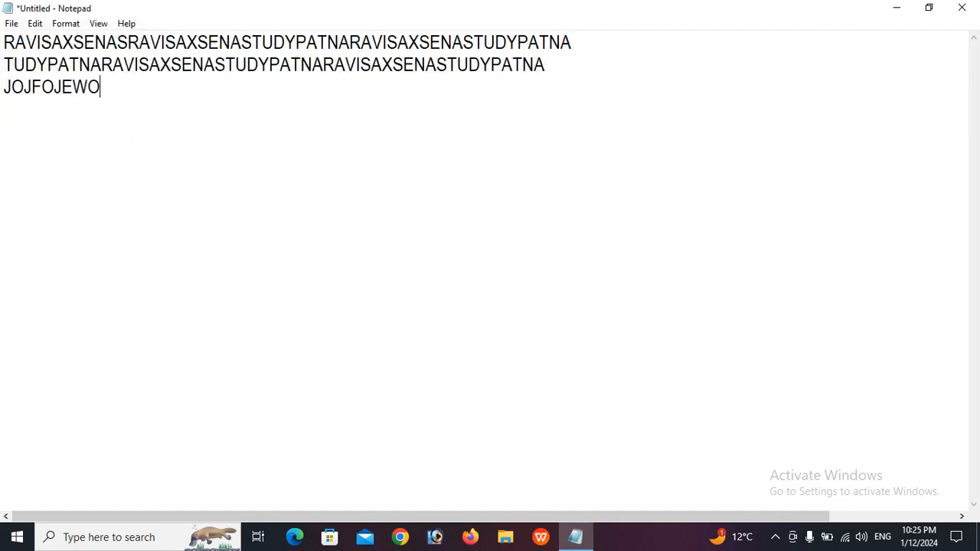
text(JFOPQJWP3F)
key(Return)
text(JFOWEJFOPJQ)
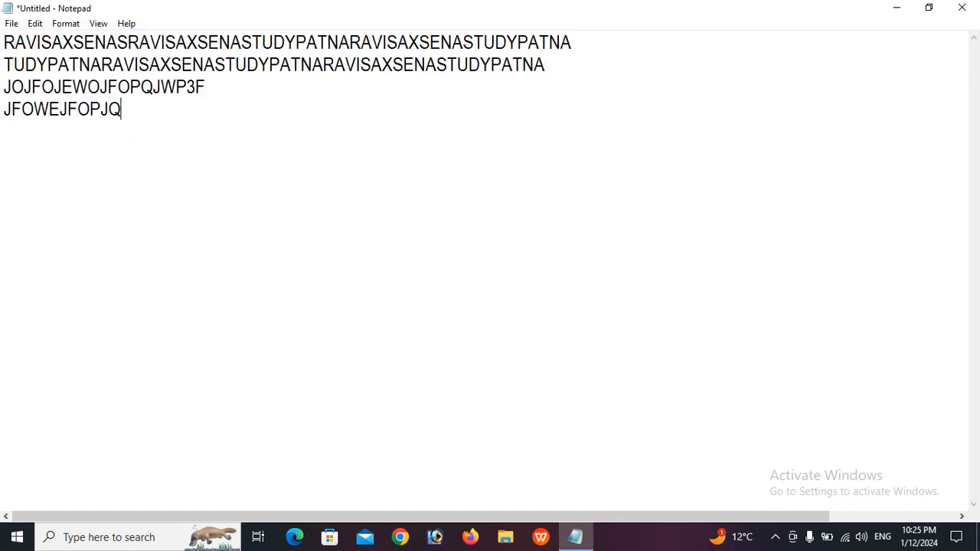
Jump to the start of line 4 with Edit > Go To
click(35, 24)
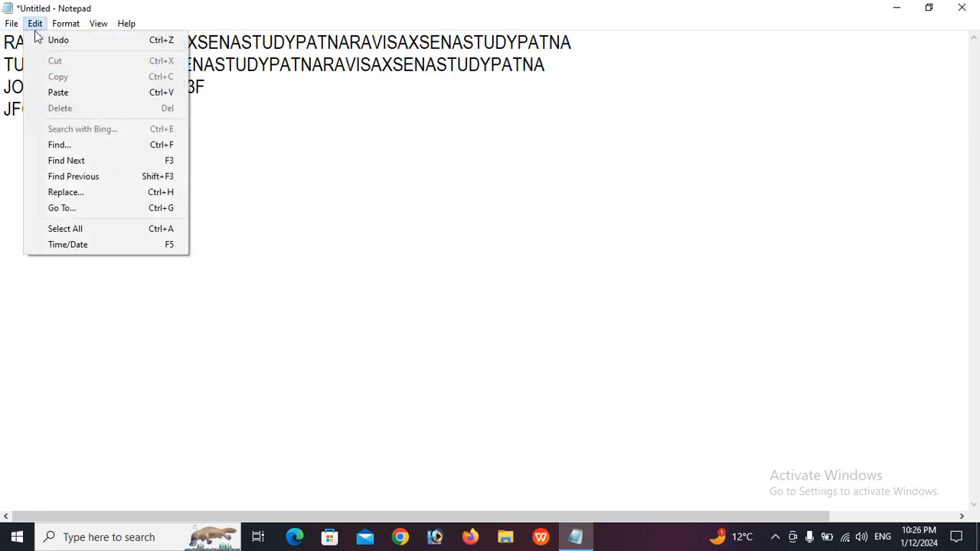
click(84, 208)
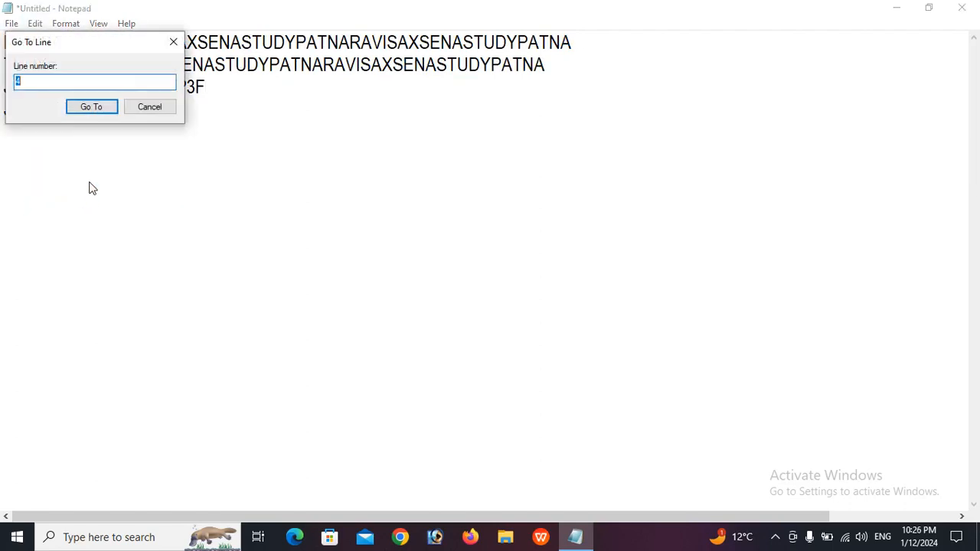
drag(90, 41, 597, 123)
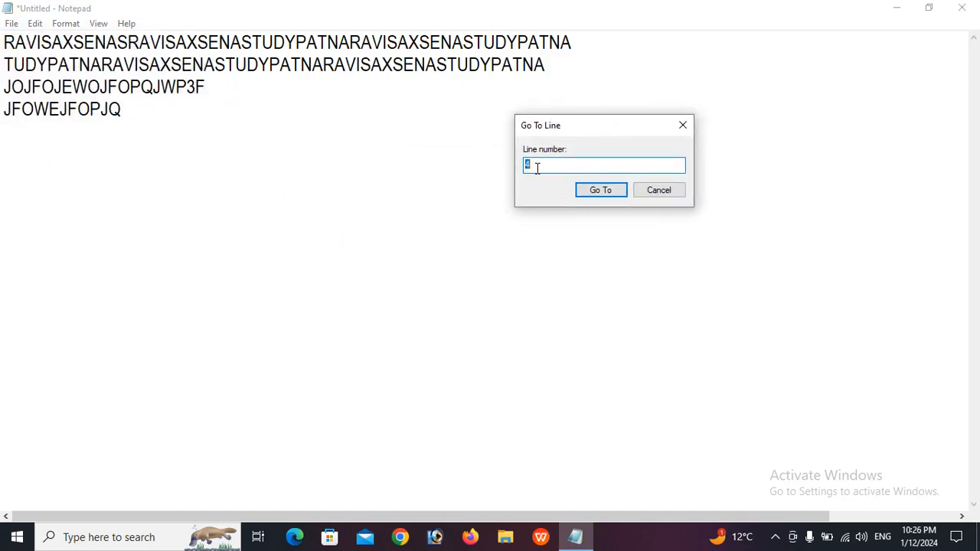
click(601, 192)
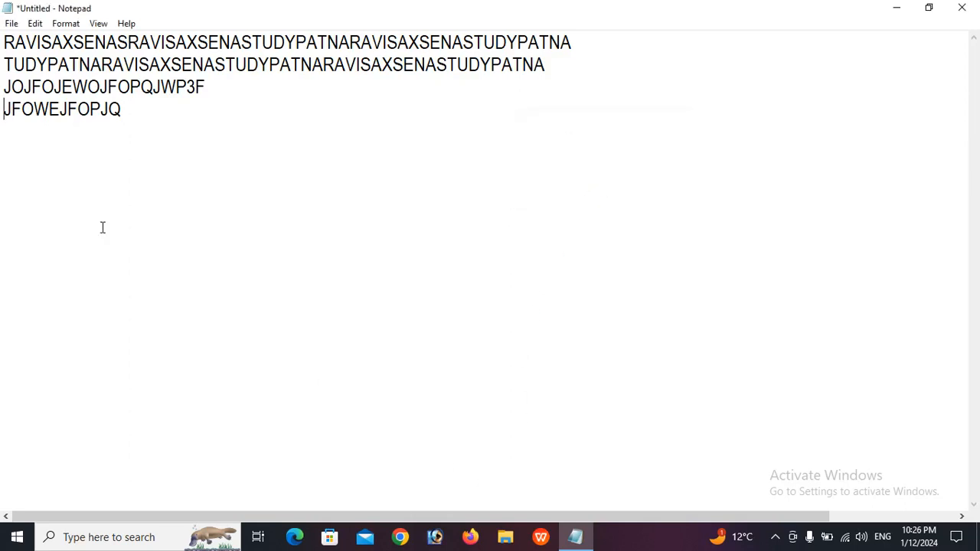
click(35, 24)
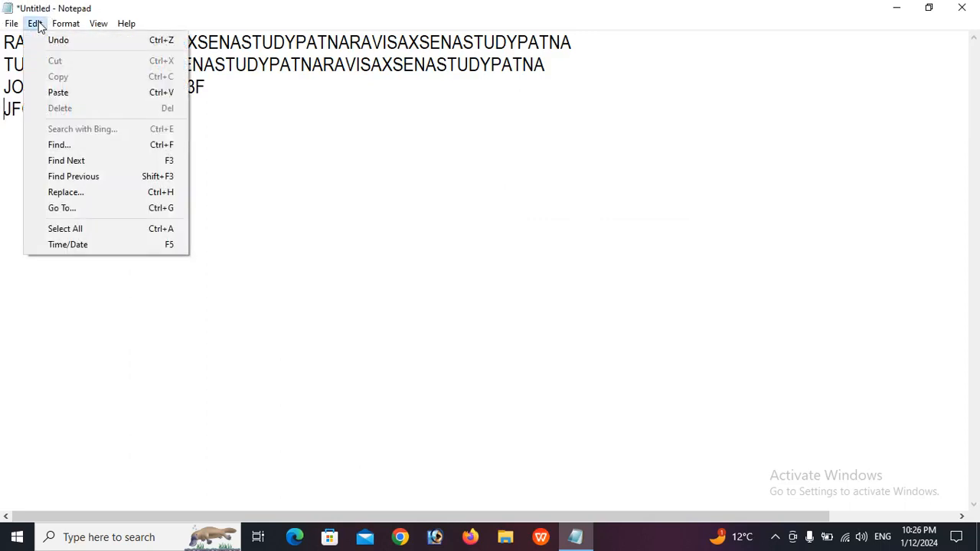
Select all the text and overwrite it with the timestamp 10:26 PM 1/12/2024, then select it
click(83, 227)
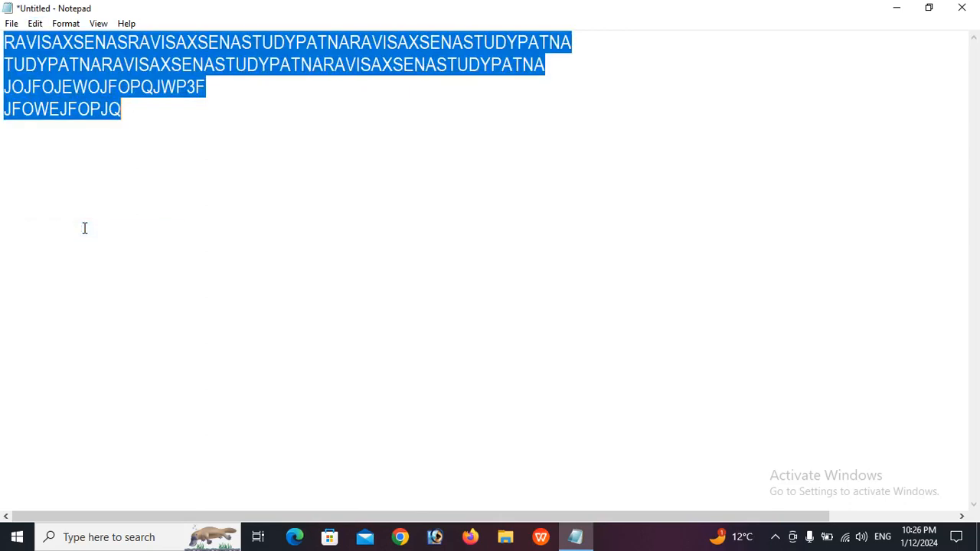
click(36, 24)
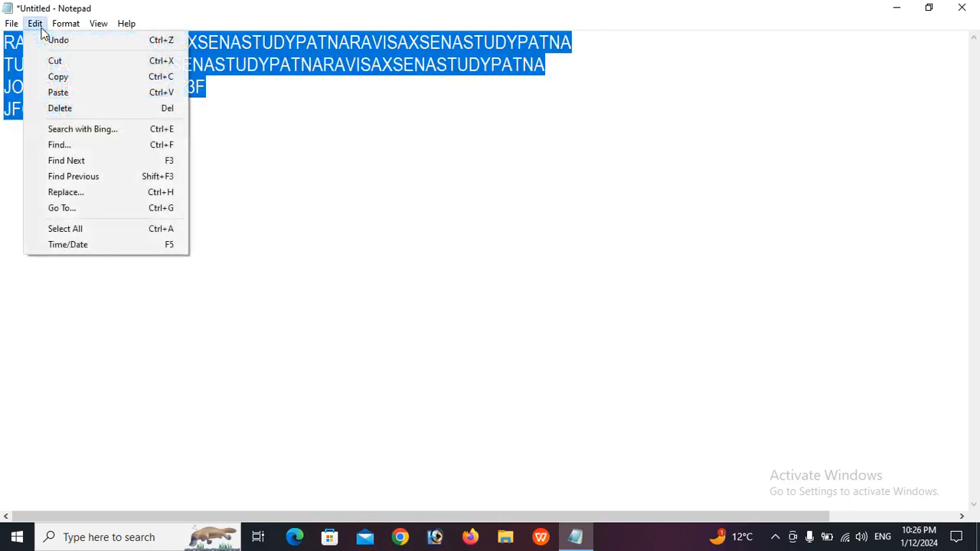
click(74, 245)
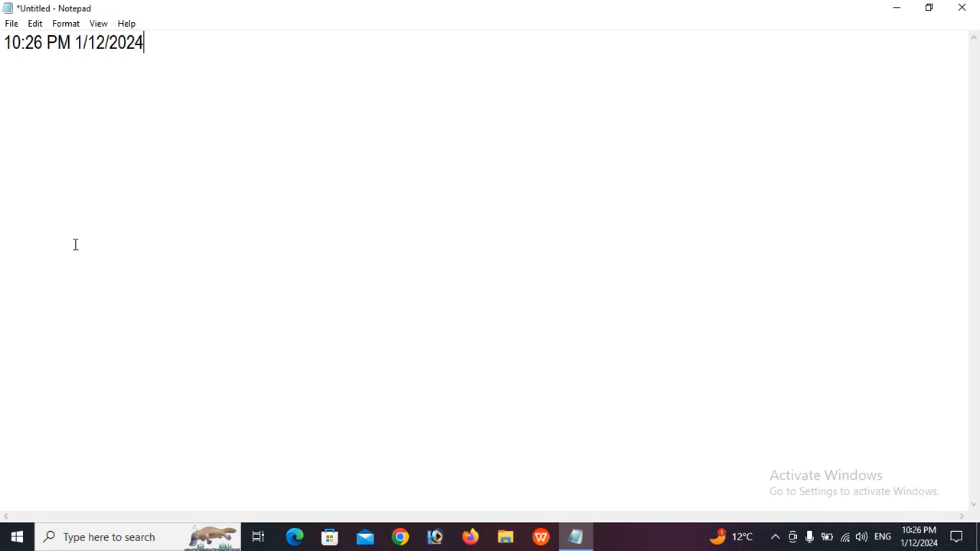
drag(174, 54, 2, 33)
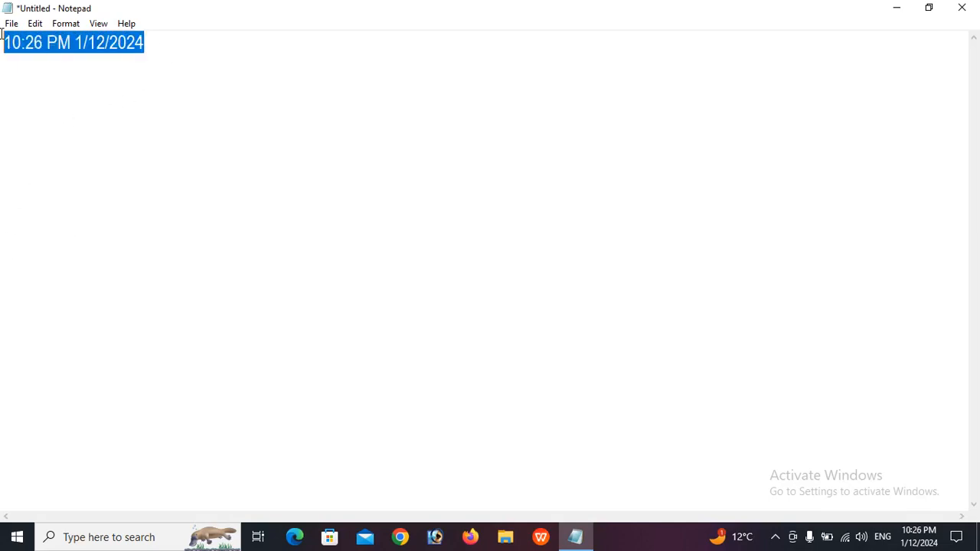
Delete the timestamp, type a ten-digit test number, then select and delete it
key(Delete)
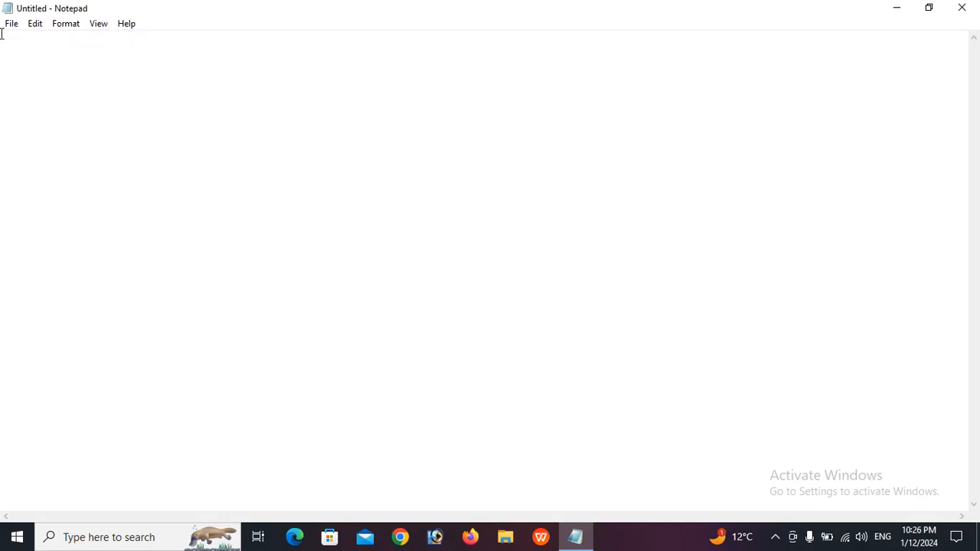
click(35, 30)
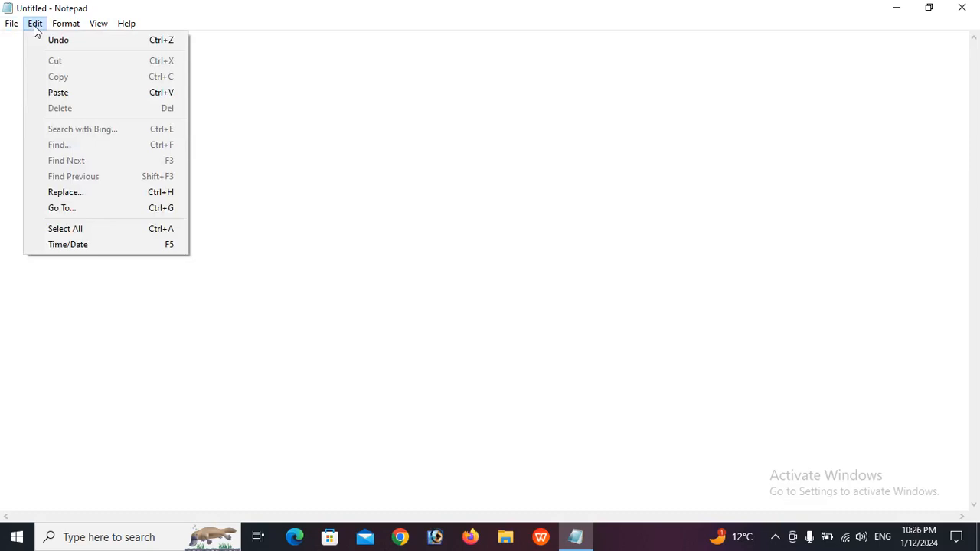
click(230, 143)
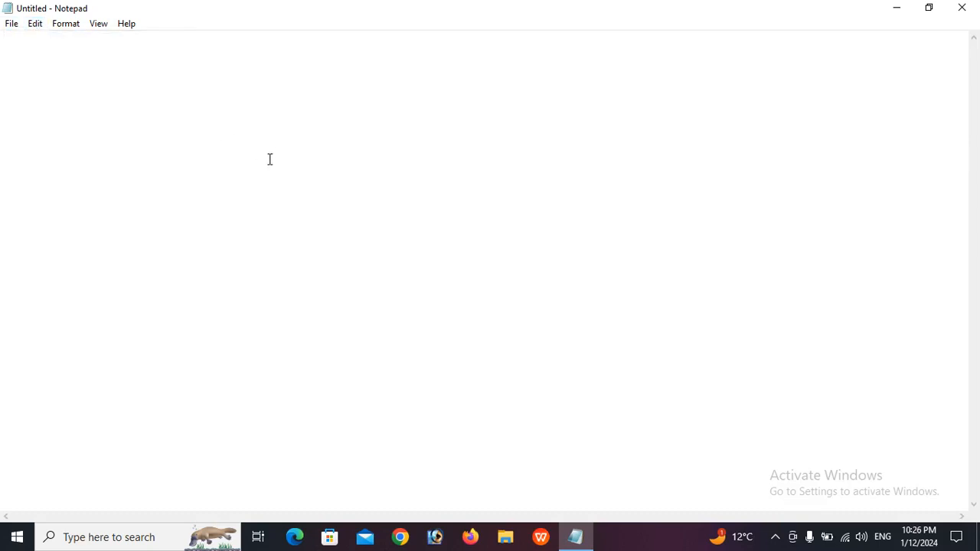
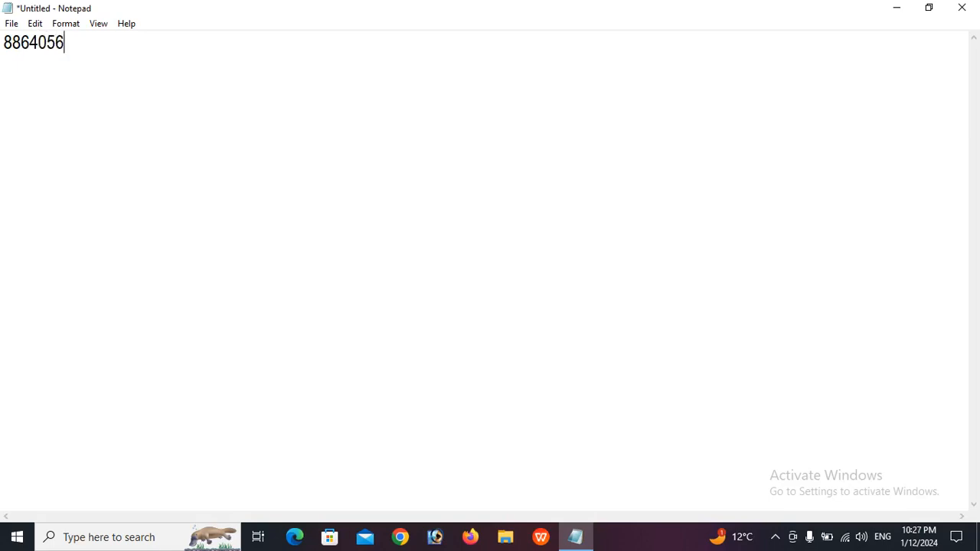
drag(127, 57, 1, 58)
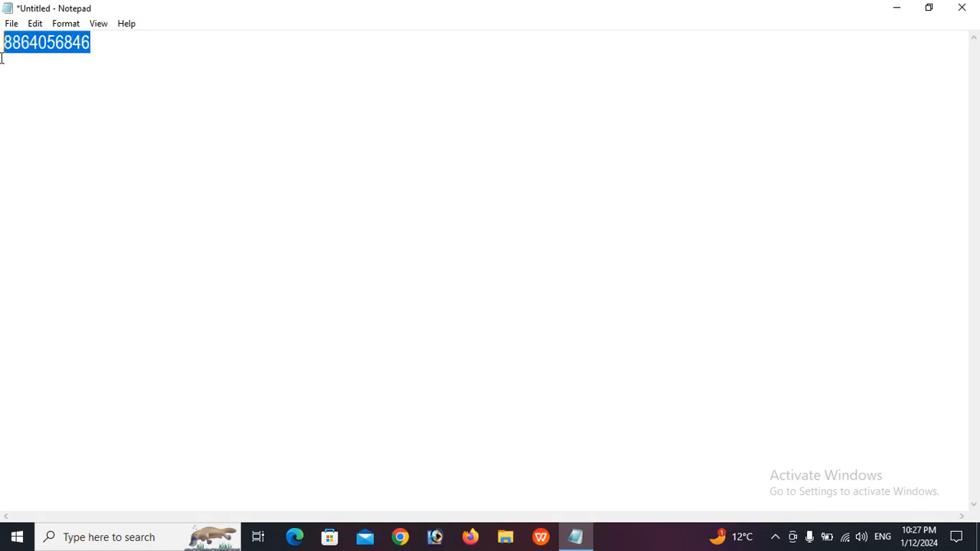
key(Delete)
Enable Format > Word Wrap, then view the Arial Narrow size 20 font settings and close them
click(67, 30)
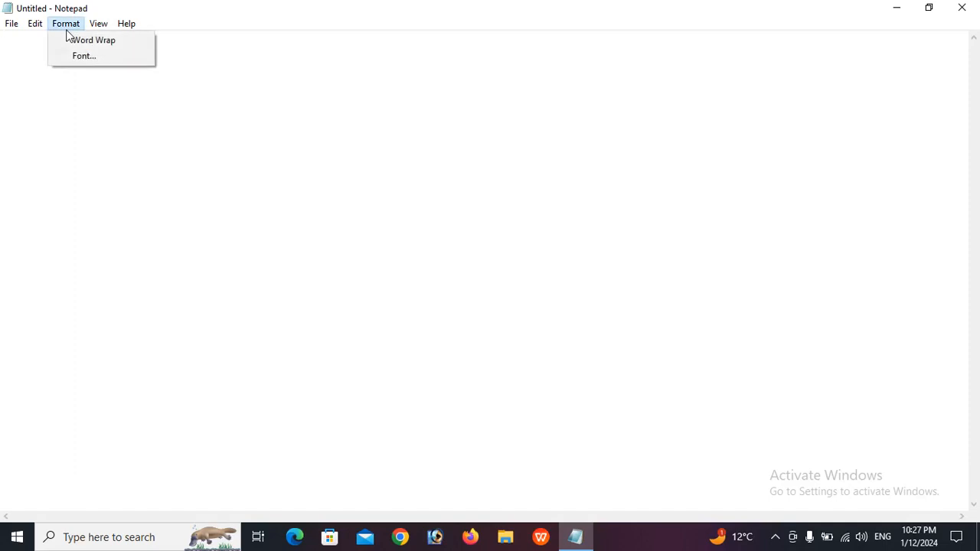
click(112, 41)
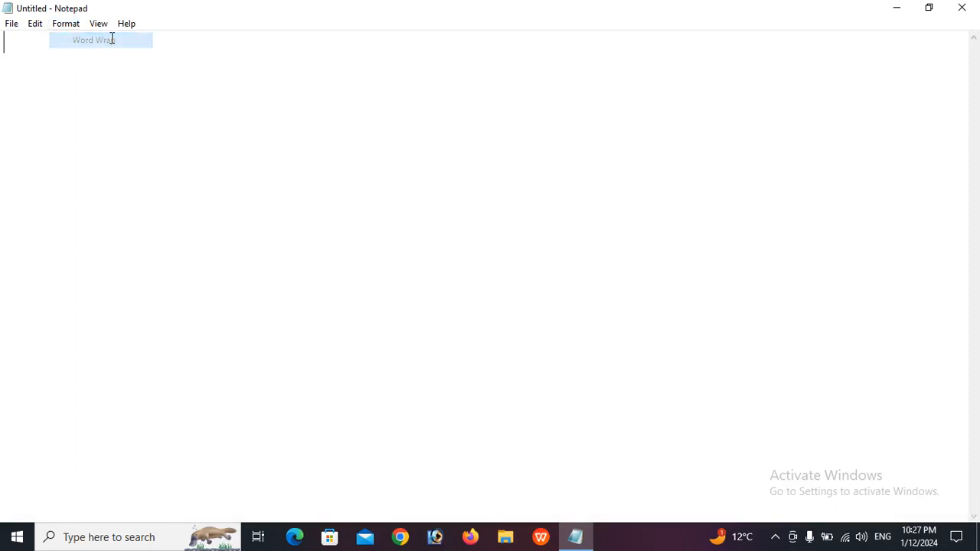
click(75, 28)
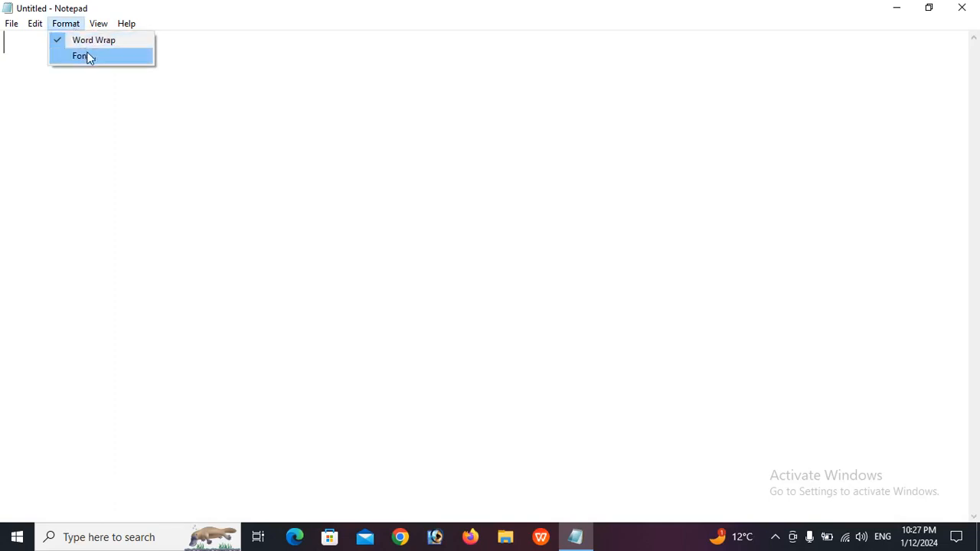
click(88, 57)
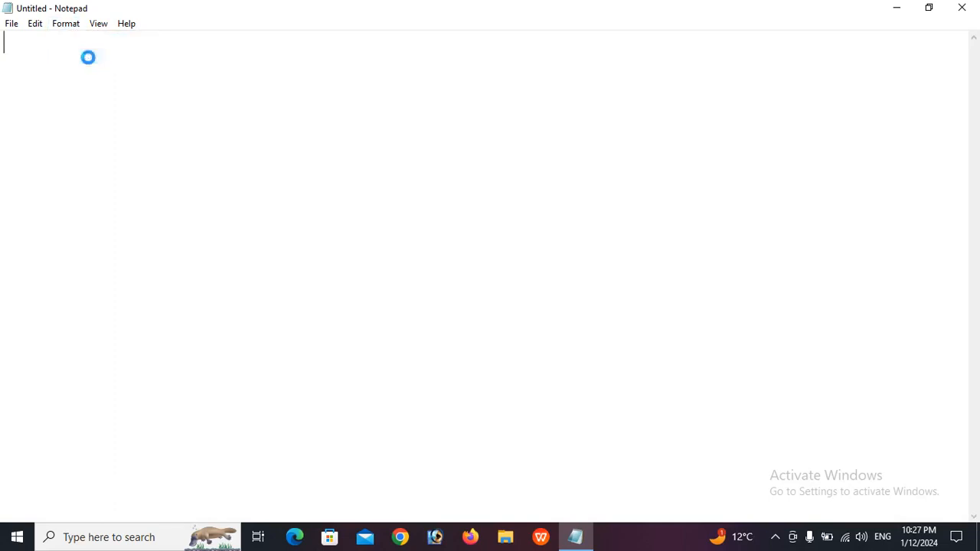
drag(132, 111, 449, 95)
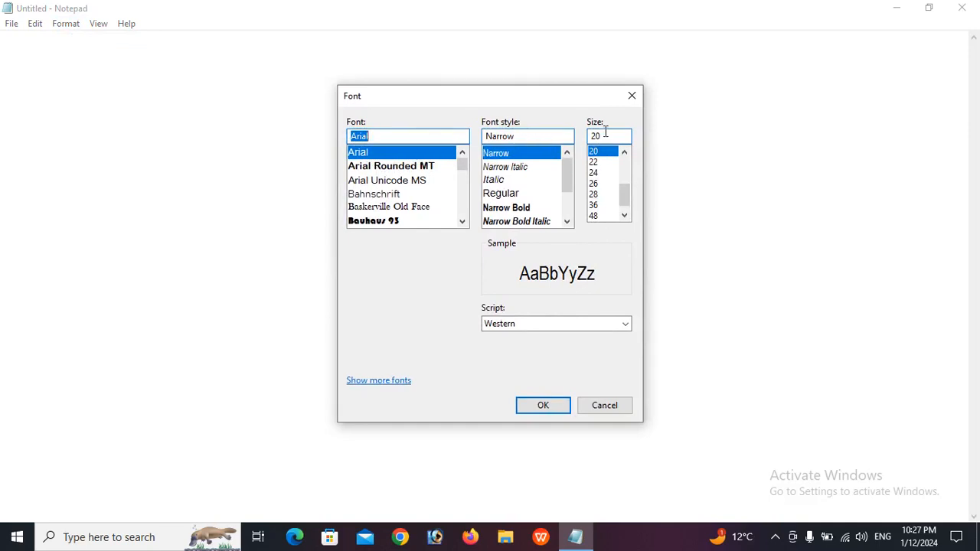
click(632, 96)
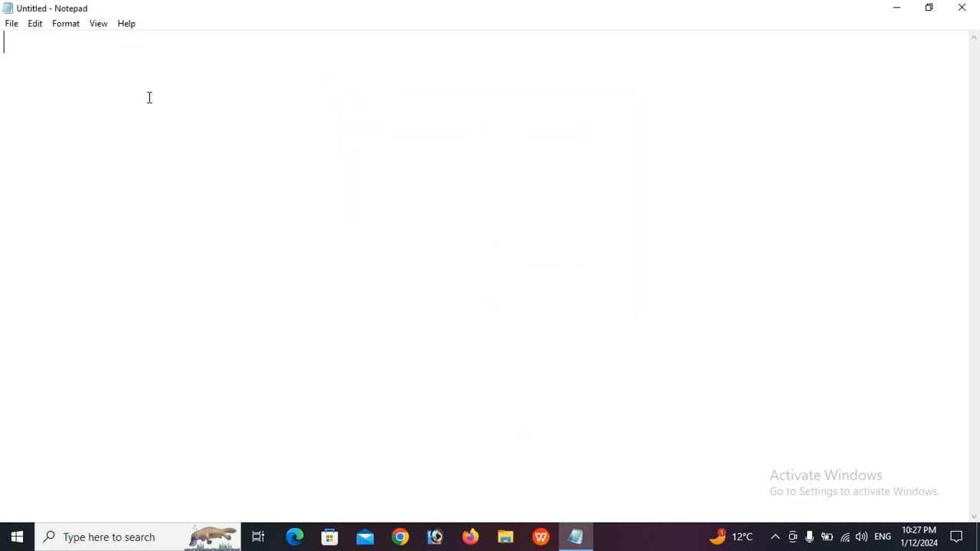